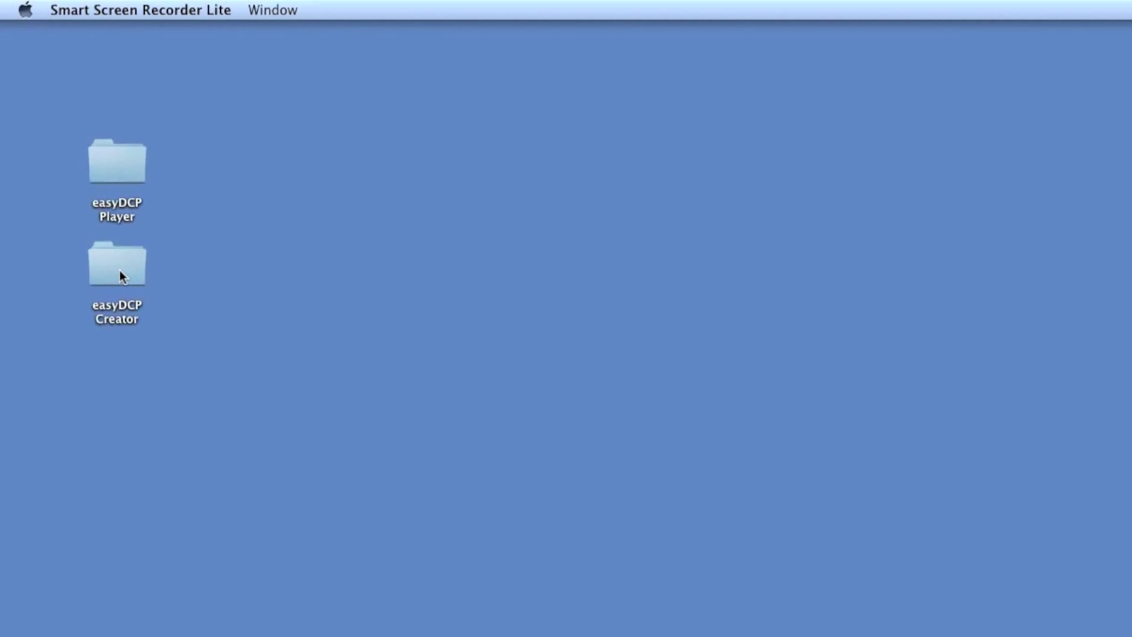
# Open License_easyDCP_Creator+.lic from the easyDCP Creator/License folder to launch easyDCP Creator+.
pyautogui.doubleClick(124, 279)
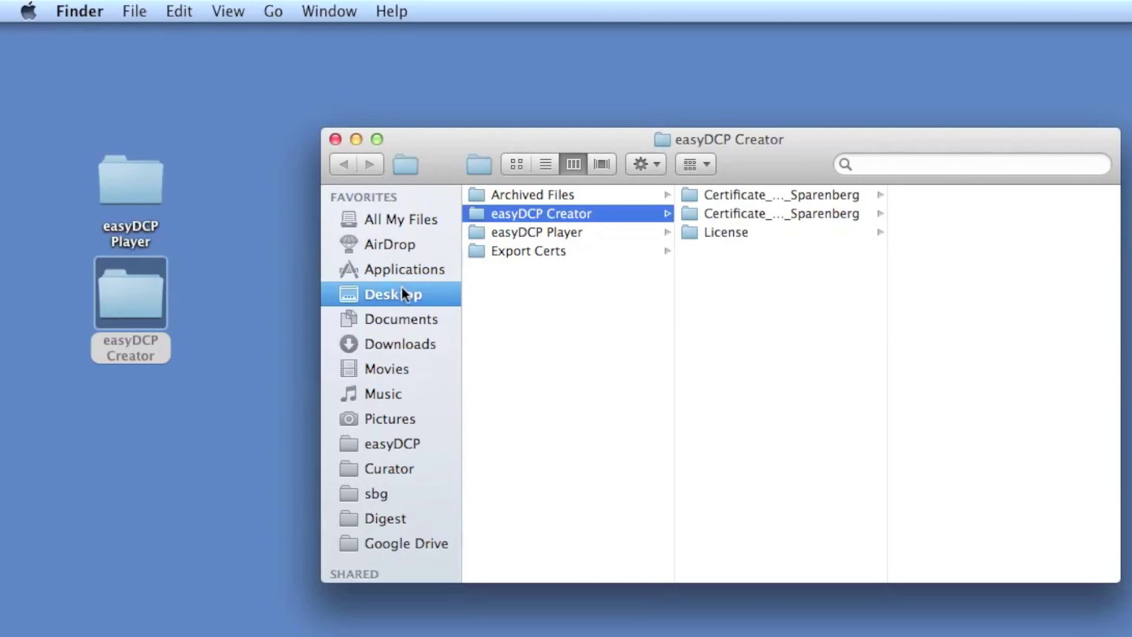
pyautogui.click(725, 232)
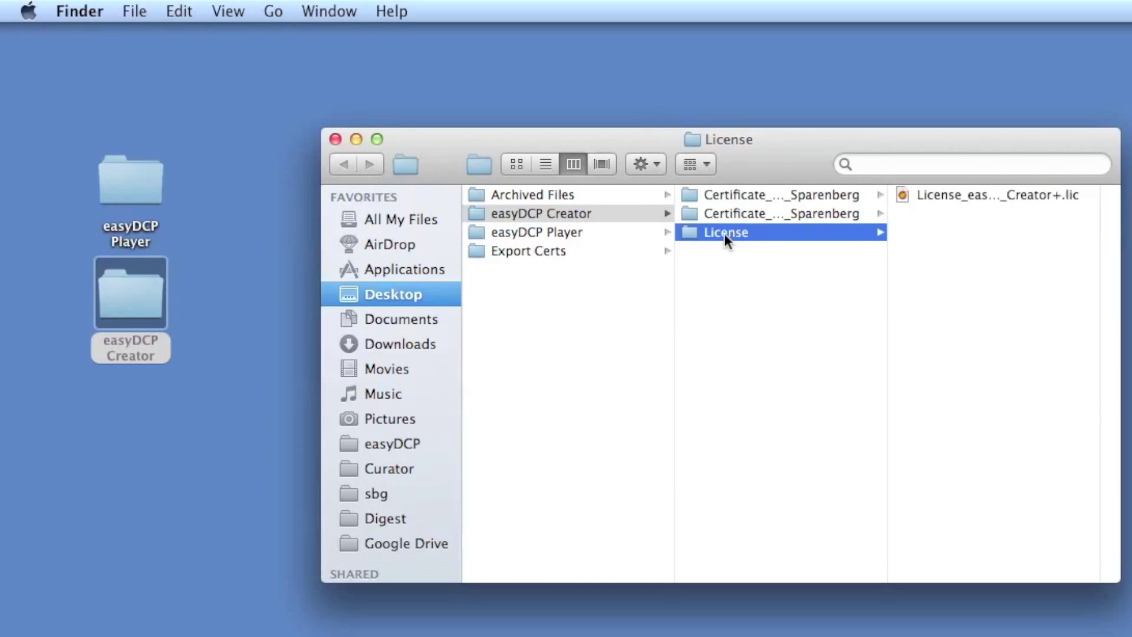
pyautogui.doubleClick(1101, 260)
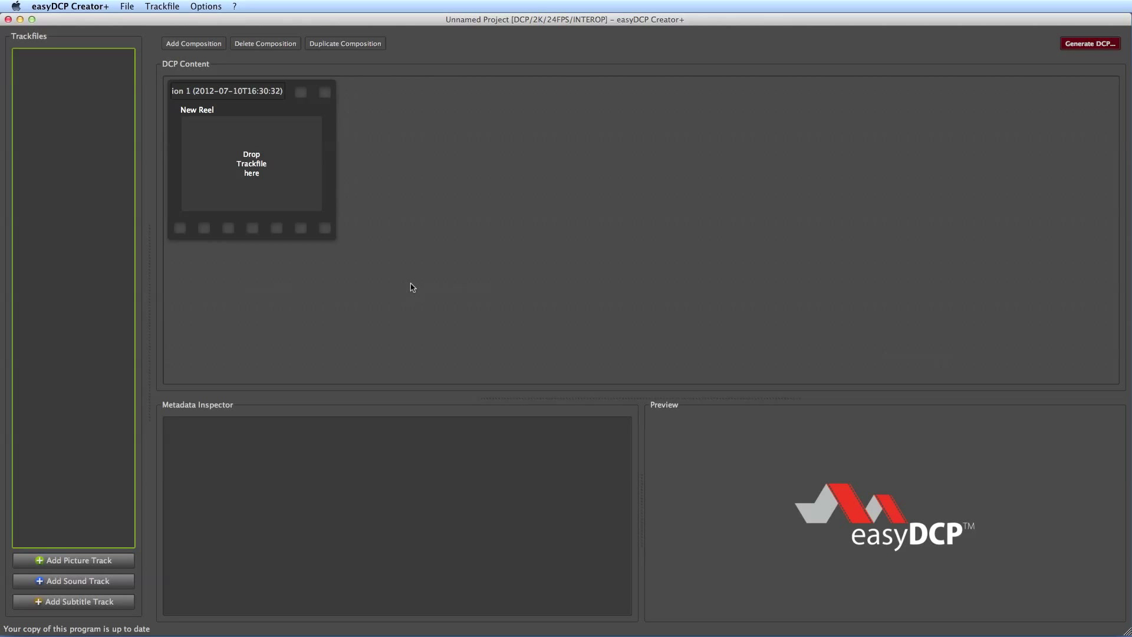
# Import License_easyDCP_Creator+.lic from Desktop > easyDCP Creator > License through ? > Licensing.
pyautogui.click(235, 6)
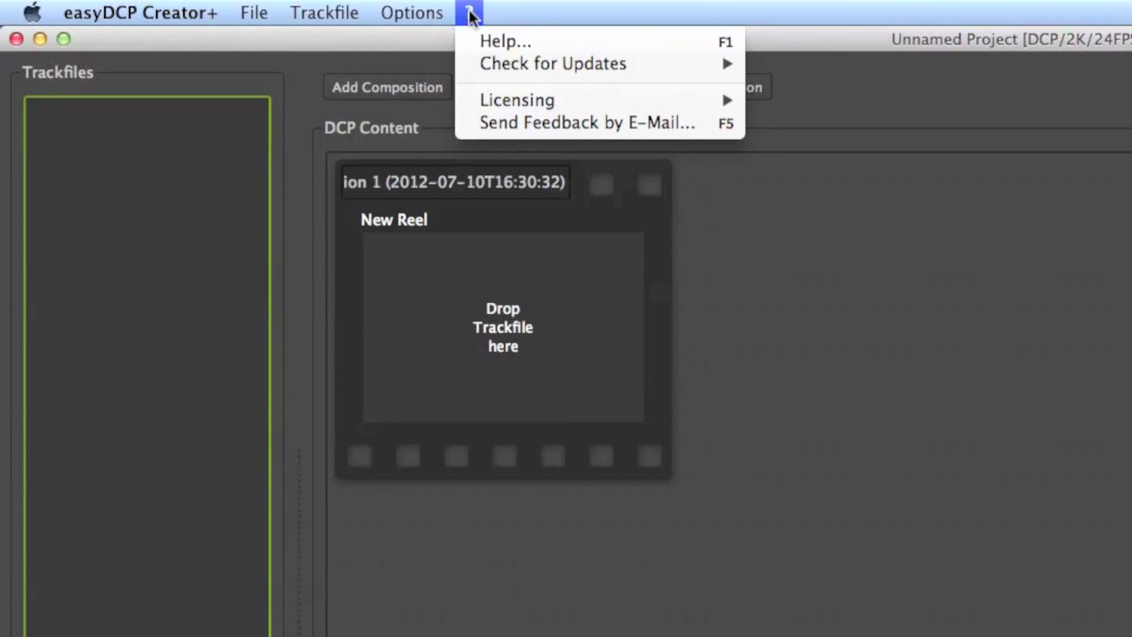
pyautogui.moveTo(717, 105)
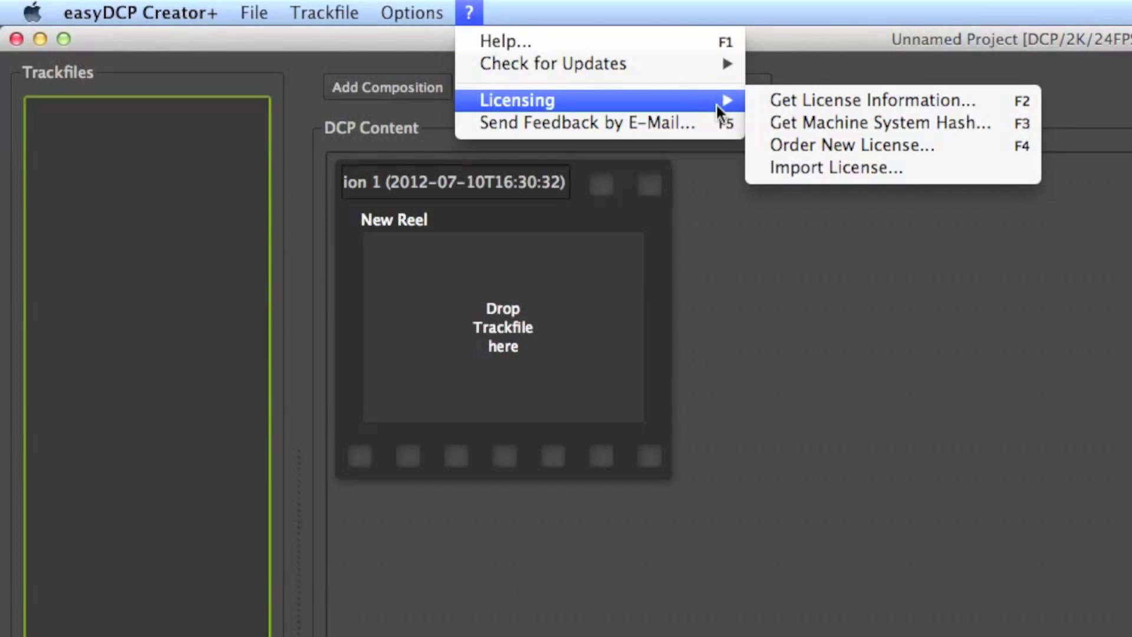
pyautogui.click(988, 172)
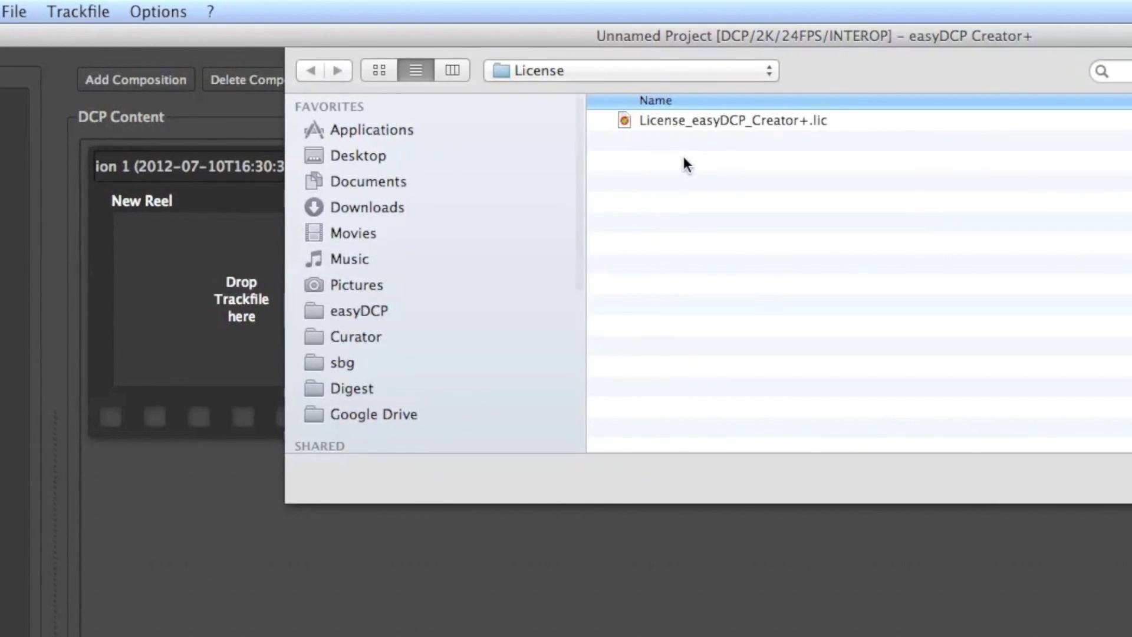
pyautogui.click(358, 156)
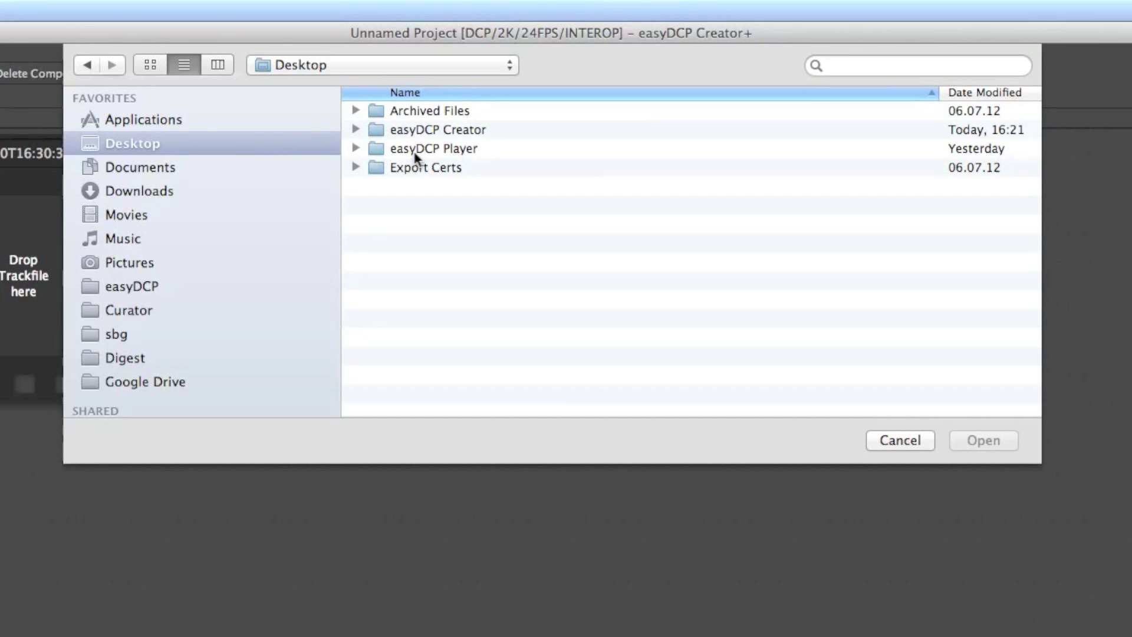
pyautogui.click(415, 131)
pyautogui.doubleClick(415, 130)
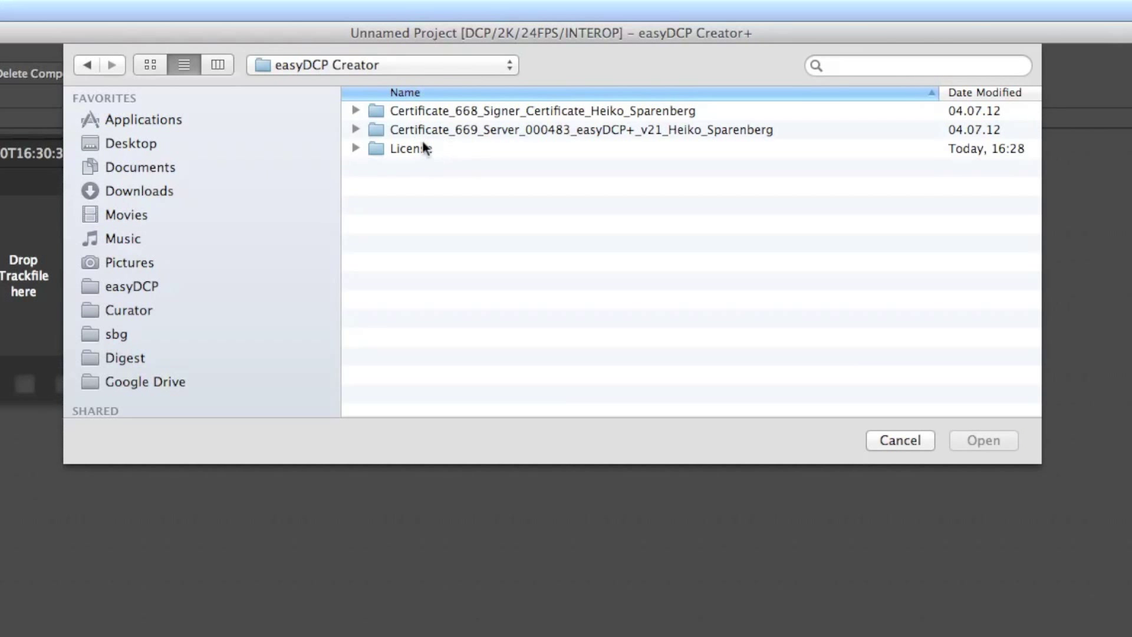
pyautogui.doubleClick(415, 147)
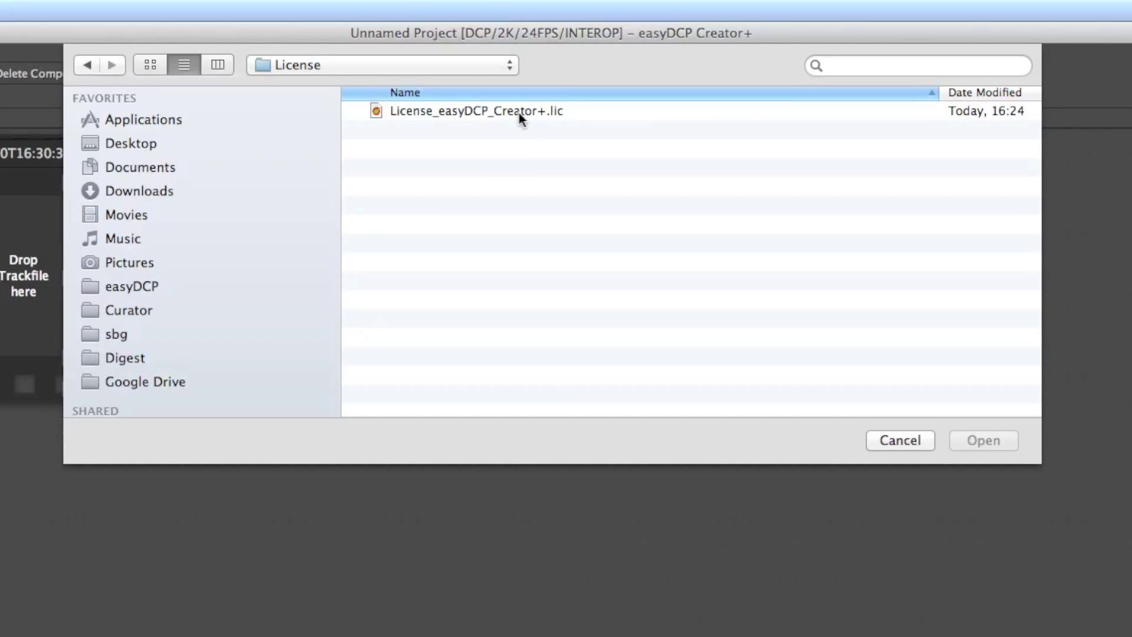
pyautogui.click(519, 111)
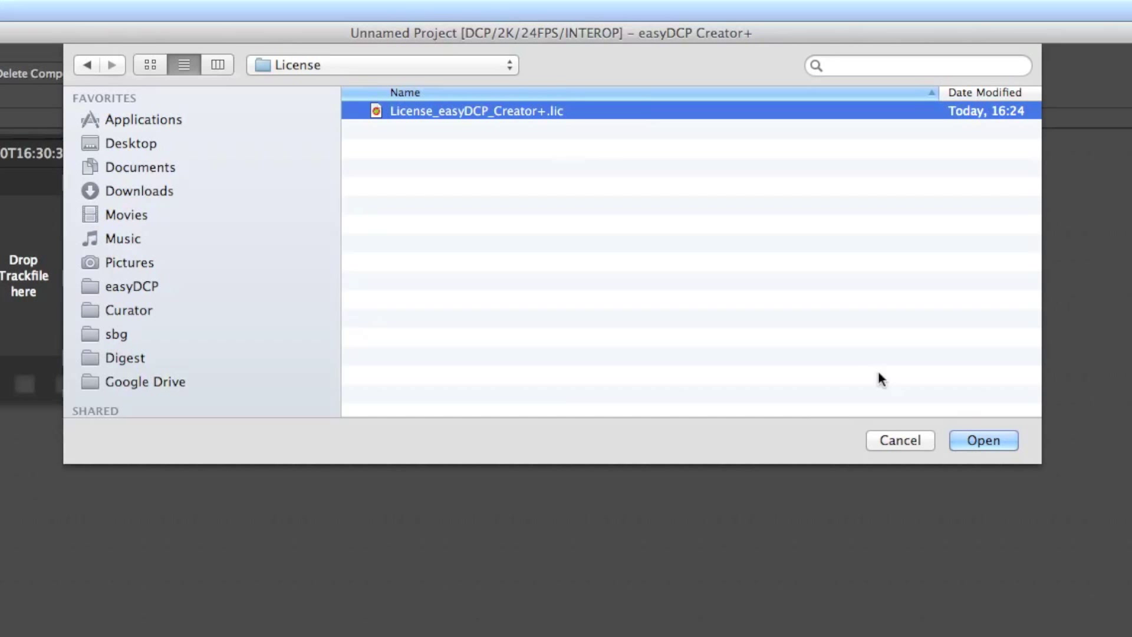
pyautogui.click(978, 446)
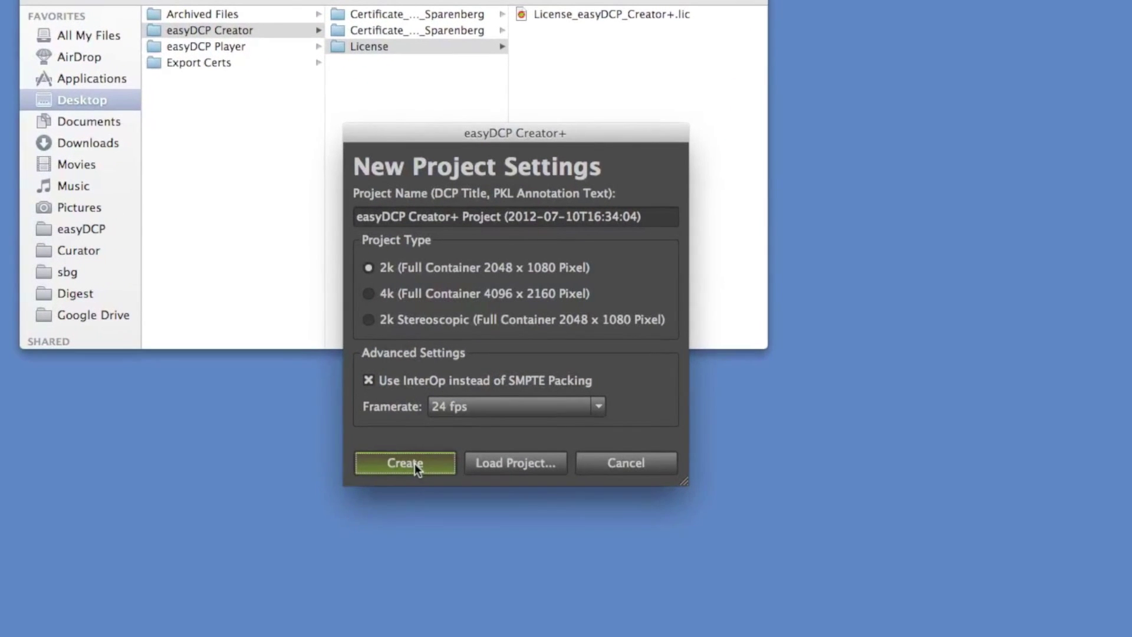
# Create the new project with the default 2k, InterOp, 24 fps settings.
pyautogui.click(414, 447)
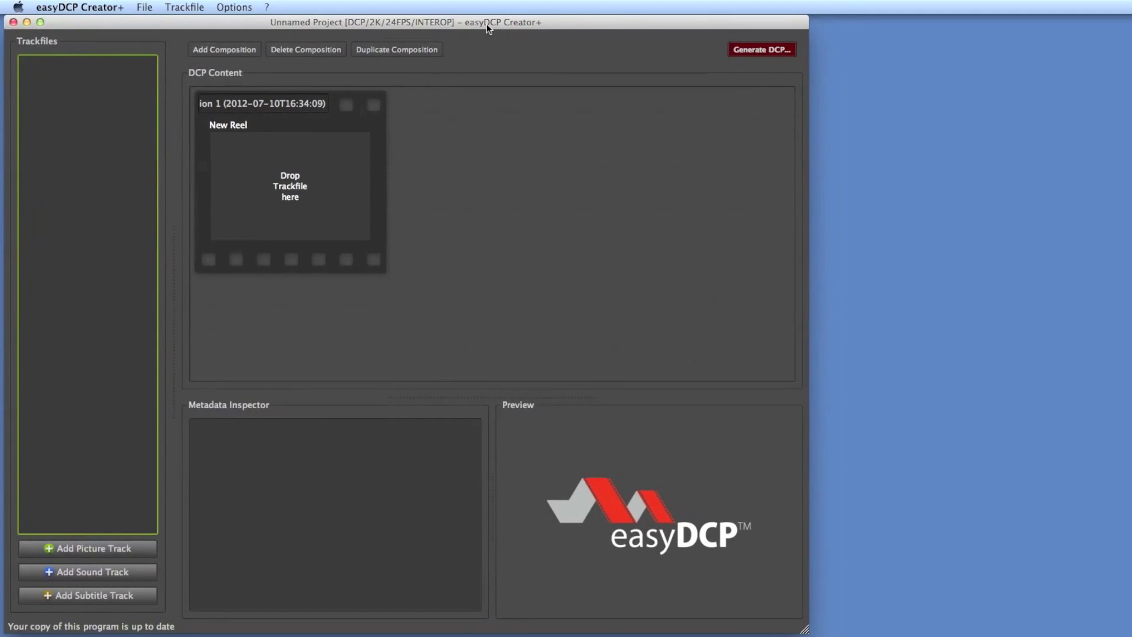
pyautogui.moveTo(486, 24); pyautogui.dragTo(483, 24)
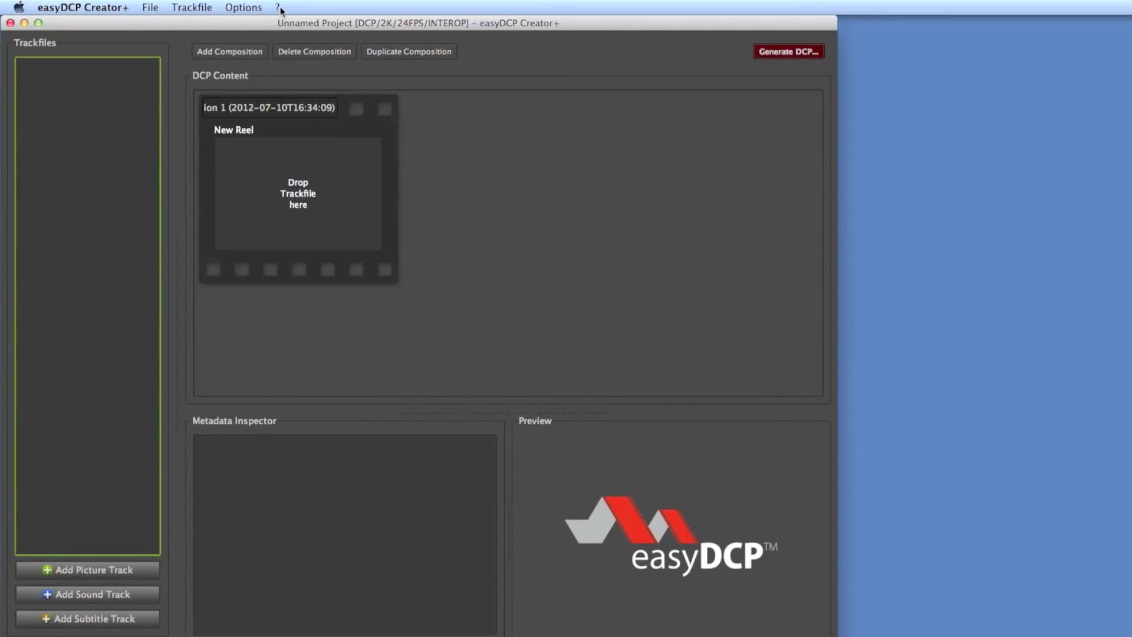
pyautogui.click(267, 8)
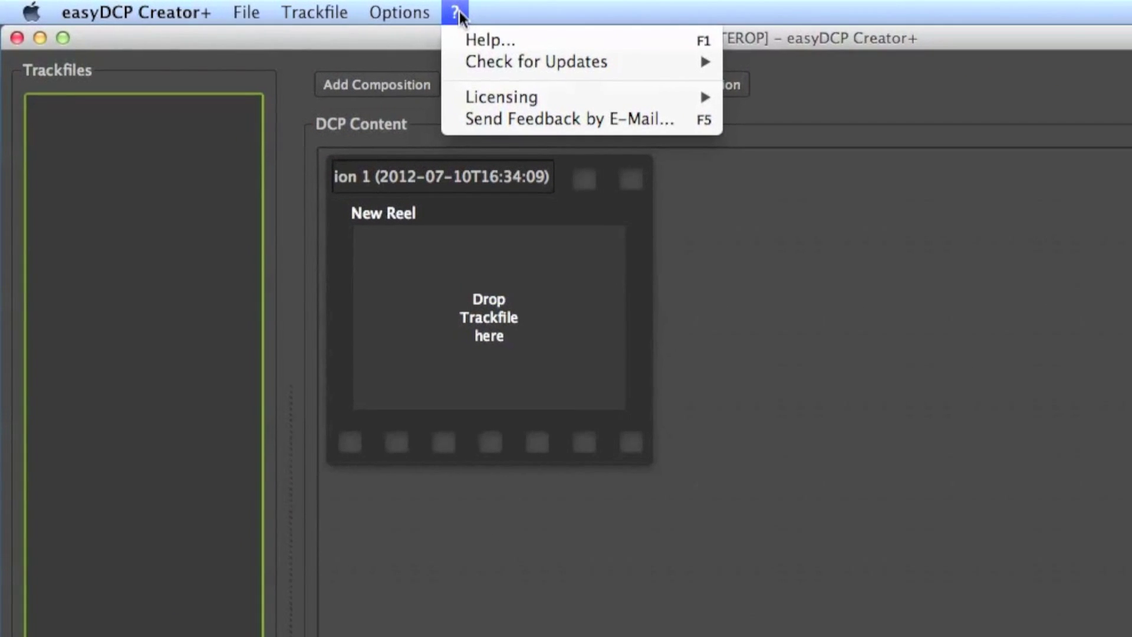
pyautogui.moveTo(576, 90)
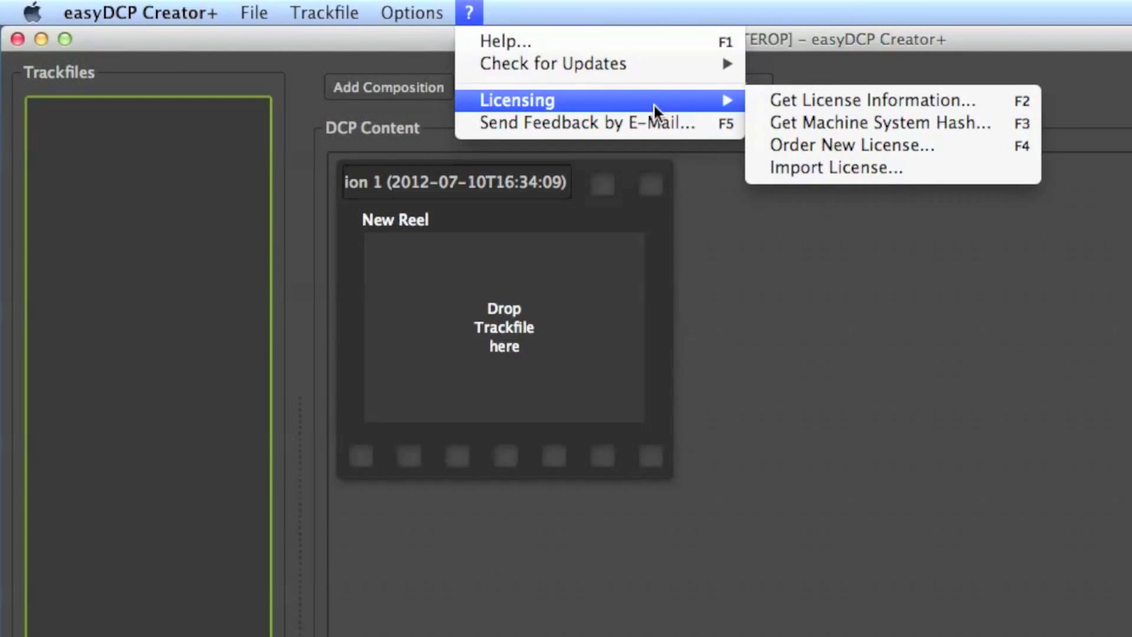
pyautogui.click(1022, 98)
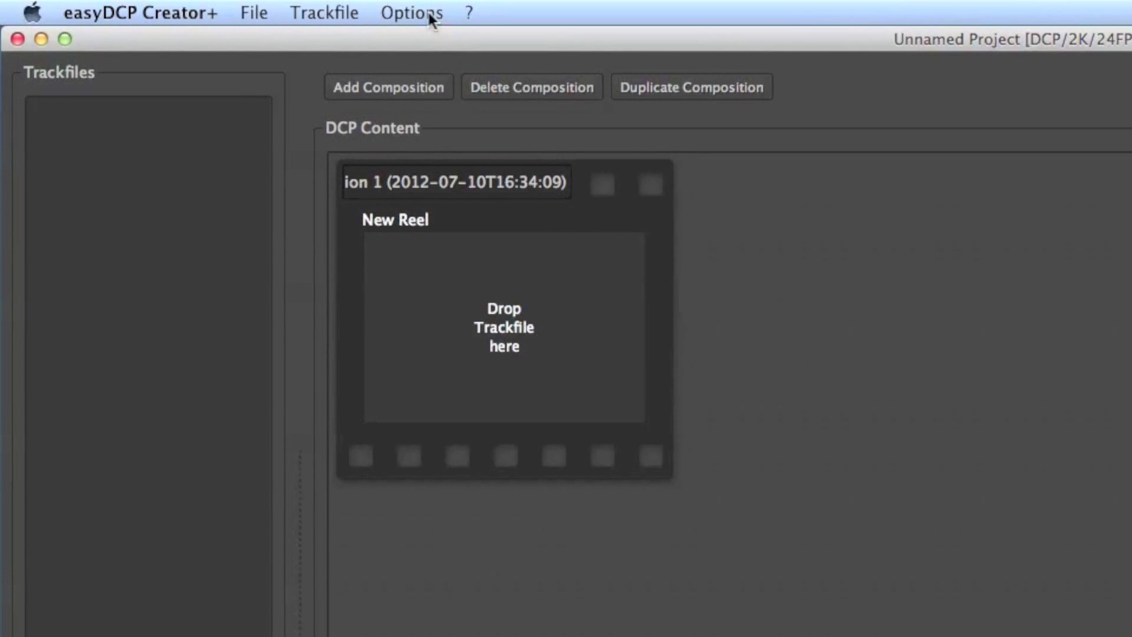
# Open Options > Signature Setup and bring up the Request Signer Certificate Set form.
pyautogui.click(432, 16)
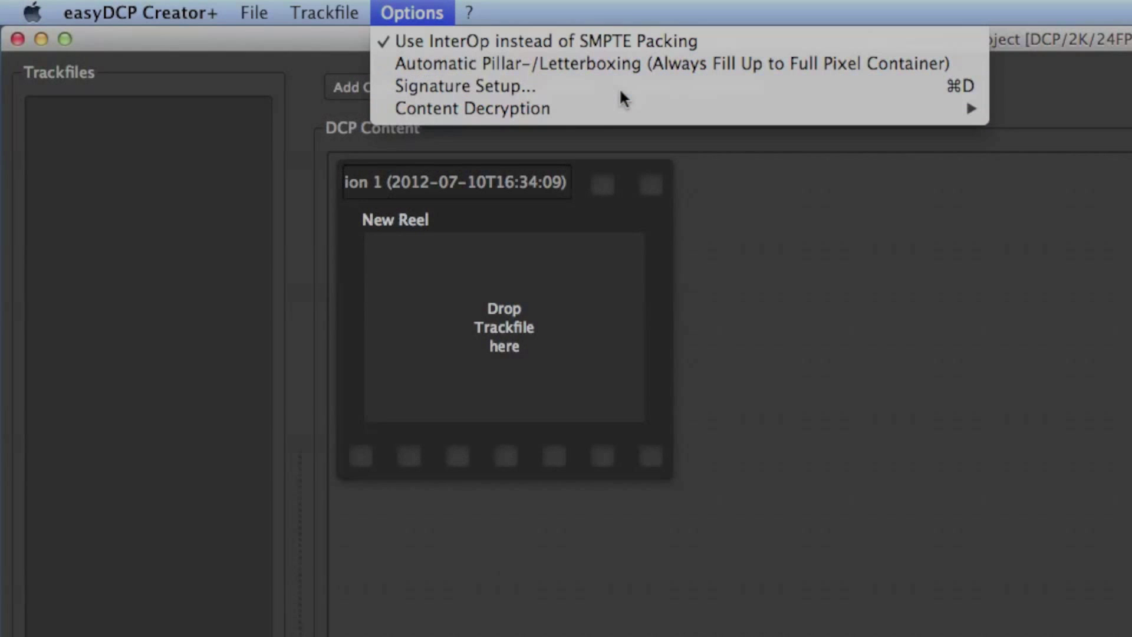
pyautogui.click(619, 88)
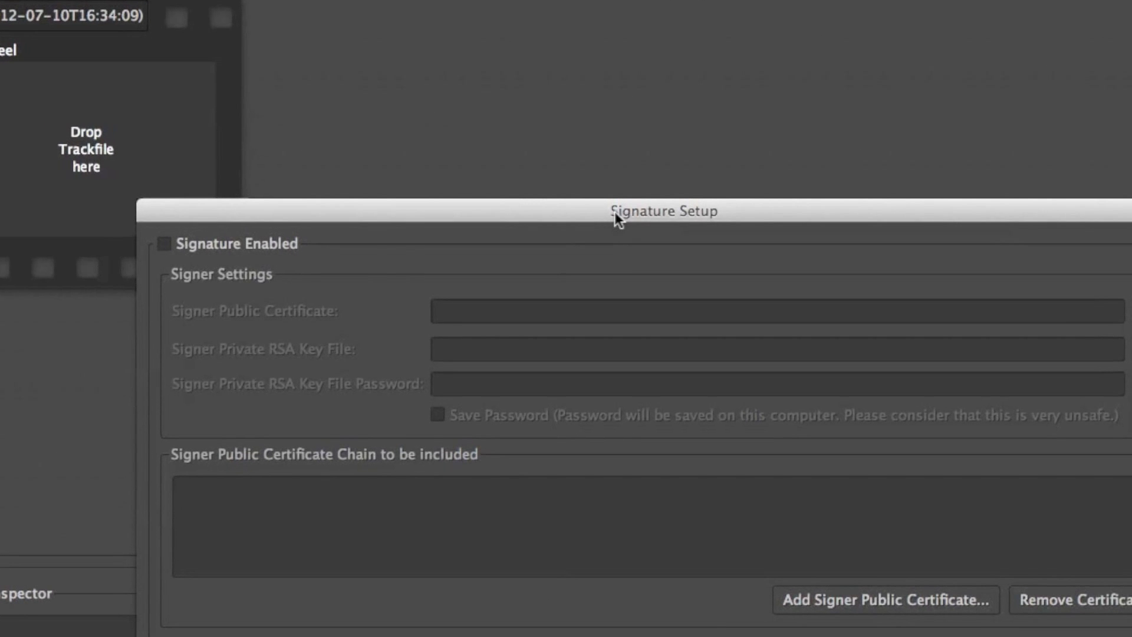
pyautogui.moveTo(608, 203)
pyautogui.mouseDown()
pyautogui.moveTo(561, 81)
pyautogui.moveTo(526, 51)
pyautogui.mouseUp()
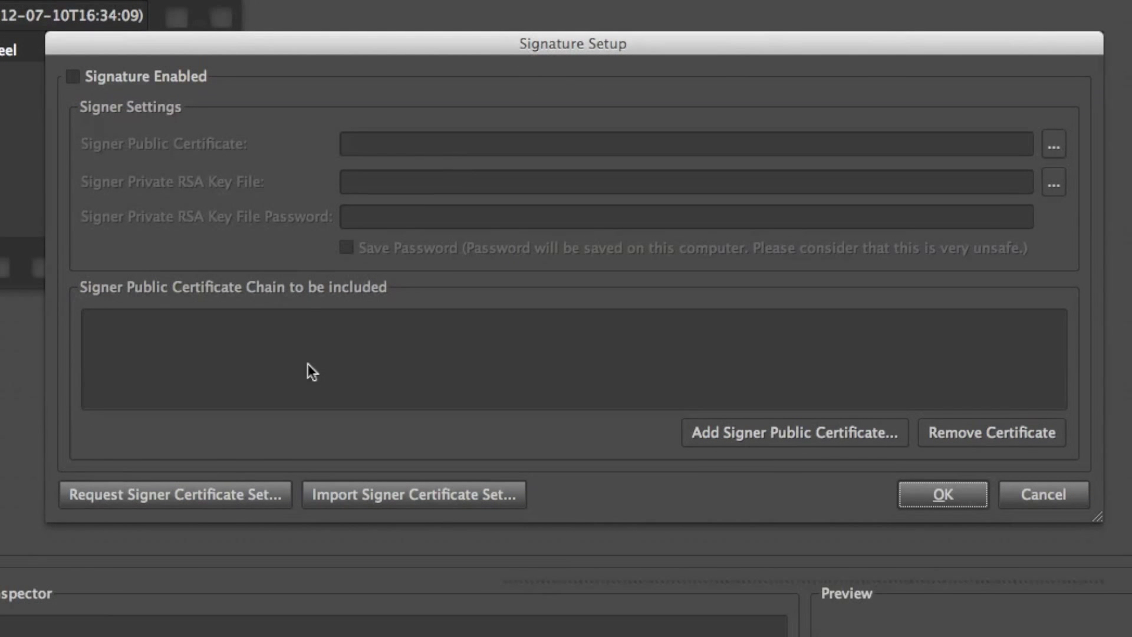
pyautogui.click(228, 494)
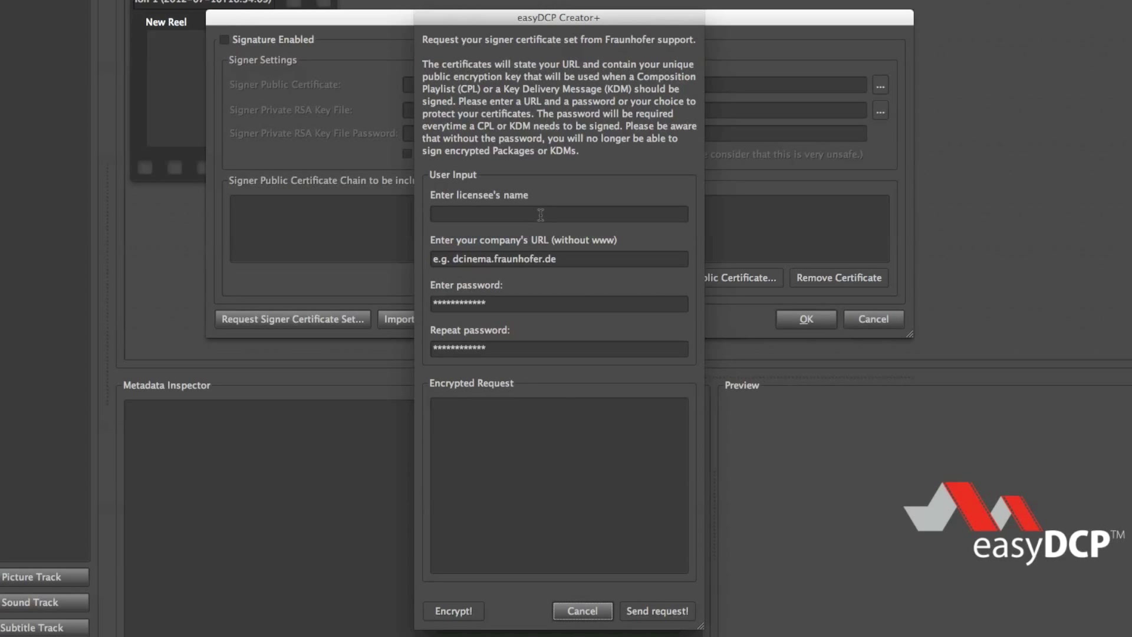
# Enter the licensee's name and trim the URL to dcinema.fraunhofer.de.
pyautogui.click(541, 215)
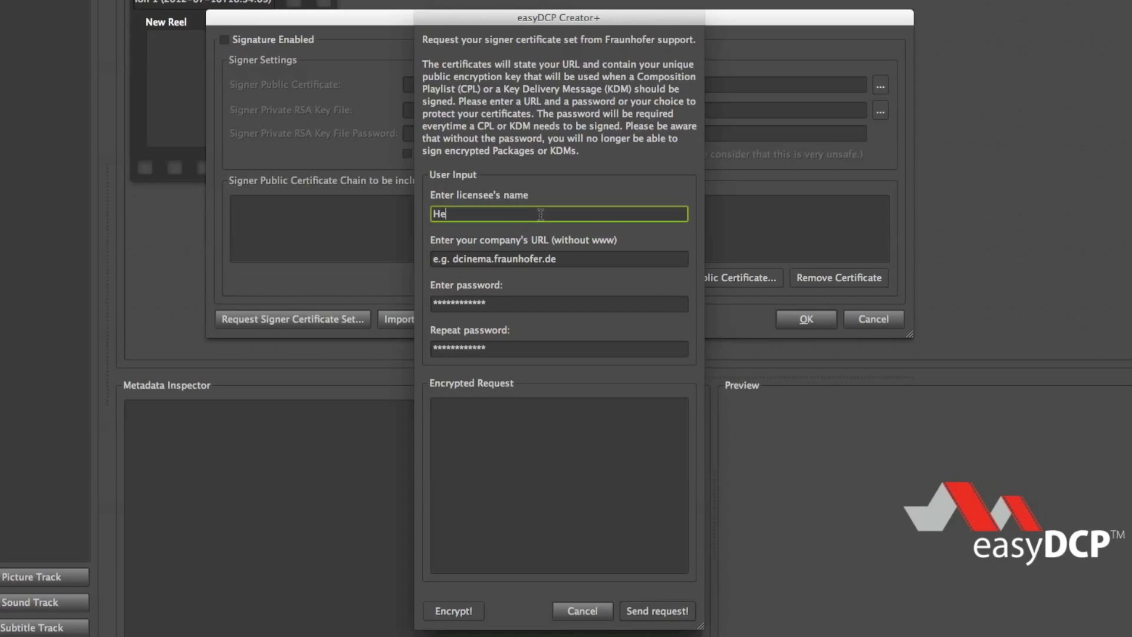
pyautogui.press('Tab')
pyautogui.press('Right')
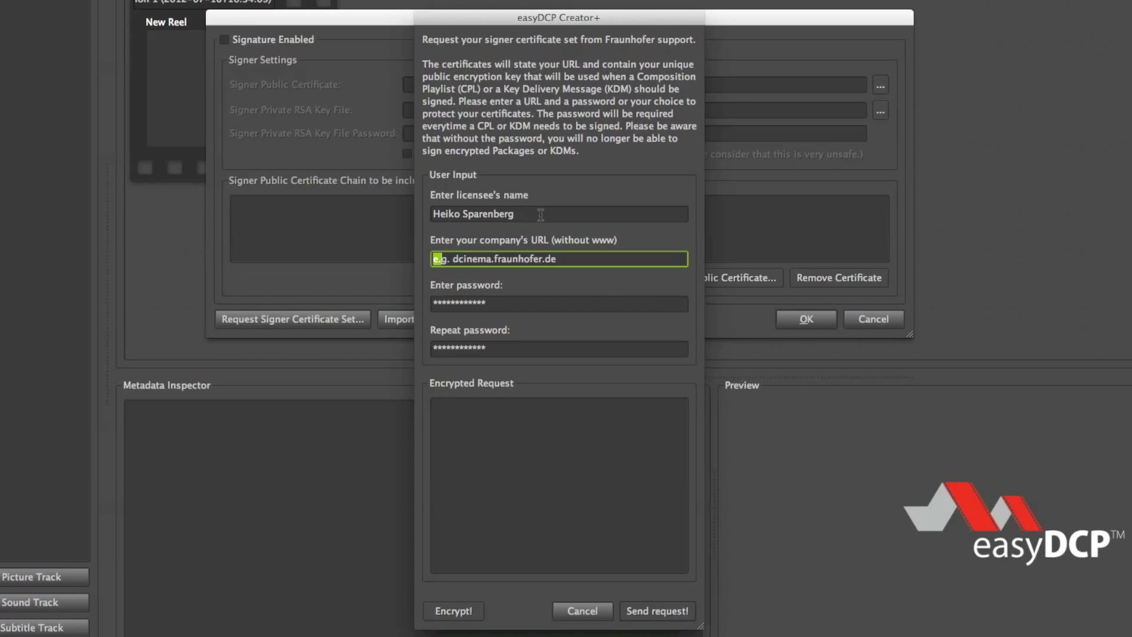
pyautogui.press('BackSpace')
# Repeat the password and generate the encrypted request text with Encrypt!
pyautogui.press('Tab')
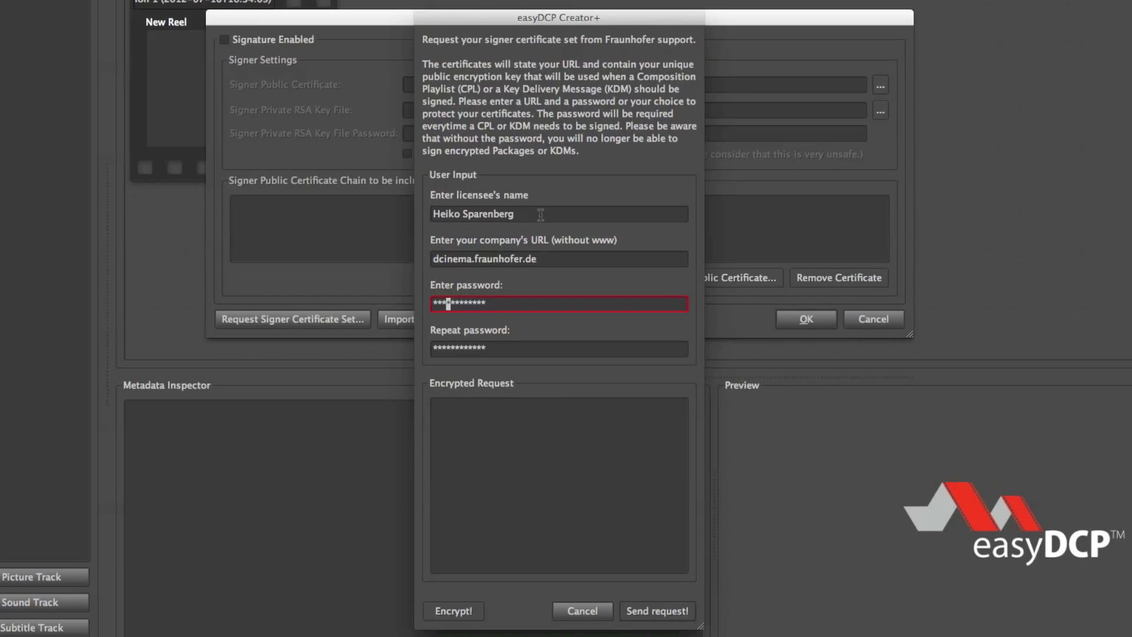
pyautogui.press('Tab')
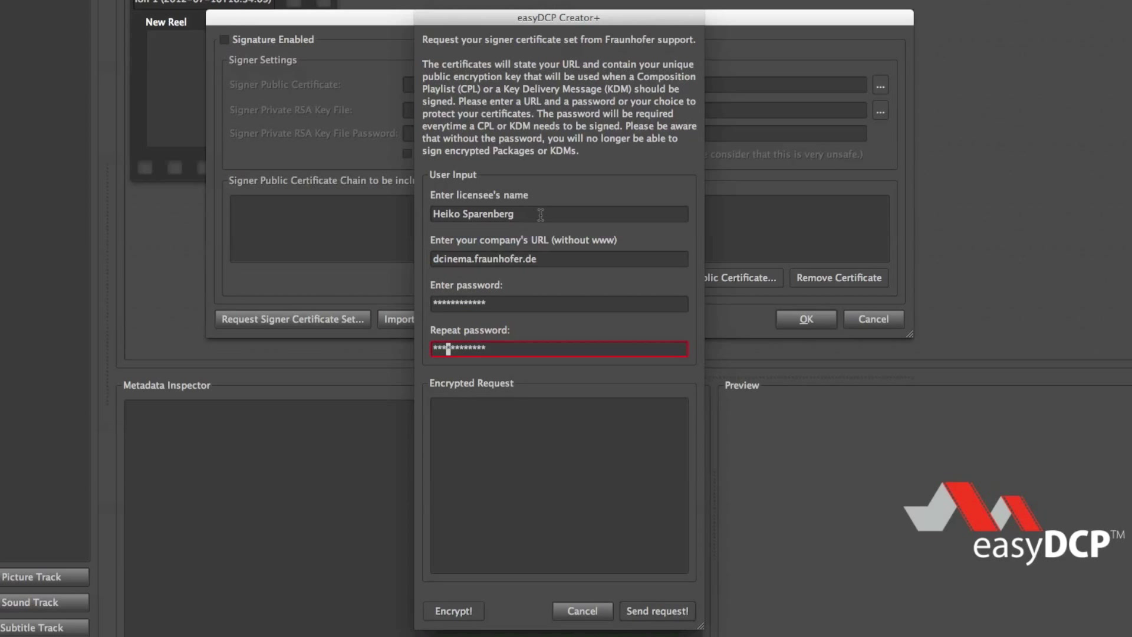
pyautogui.write('****')
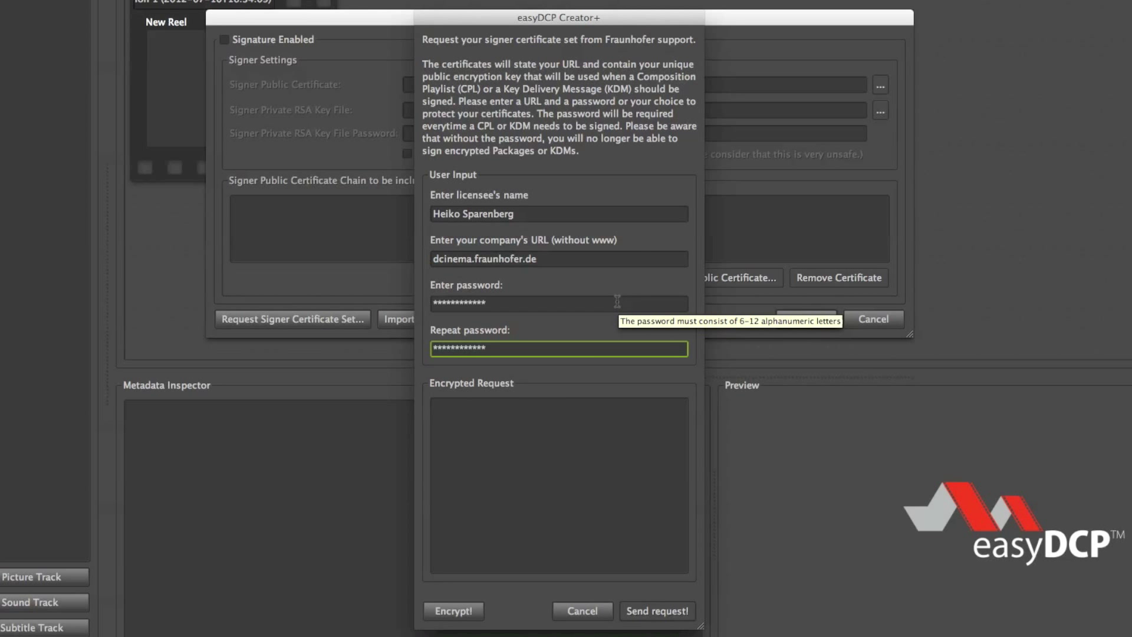
pyautogui.click(469, 613)
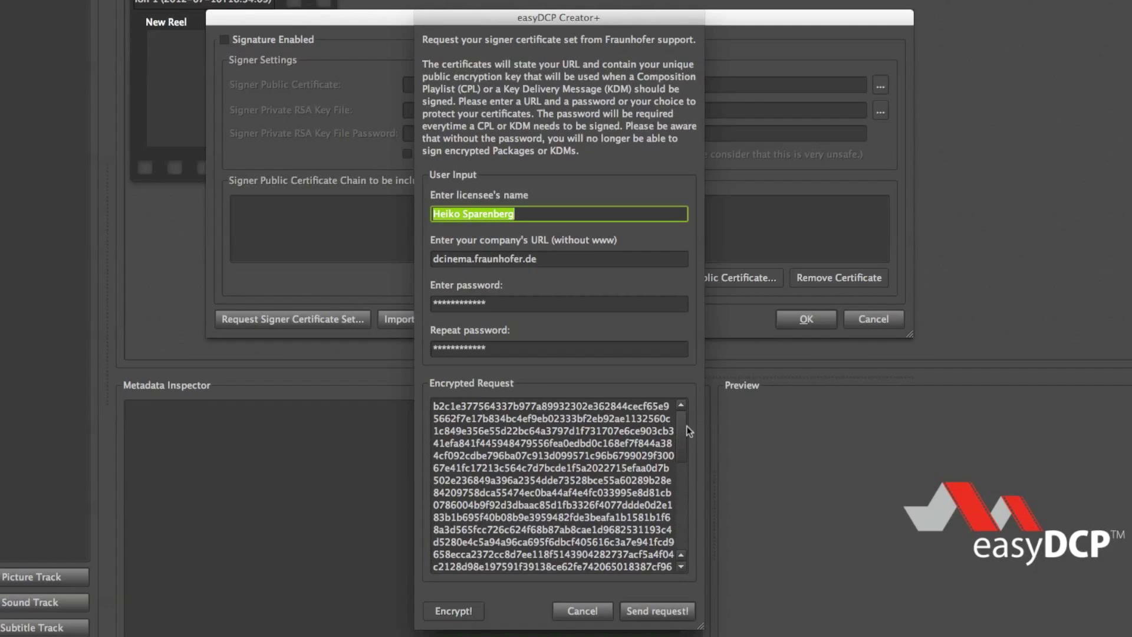
# Send the encrypted signer request to support by mail, then close the request form.
pyautogui.moveTo(682, 427)
pyautogui.mouseDown()
pyautogui.moveTo(681, 527)
pyautogui.moveTo(681, 418)
pyautogui.mouseUp()
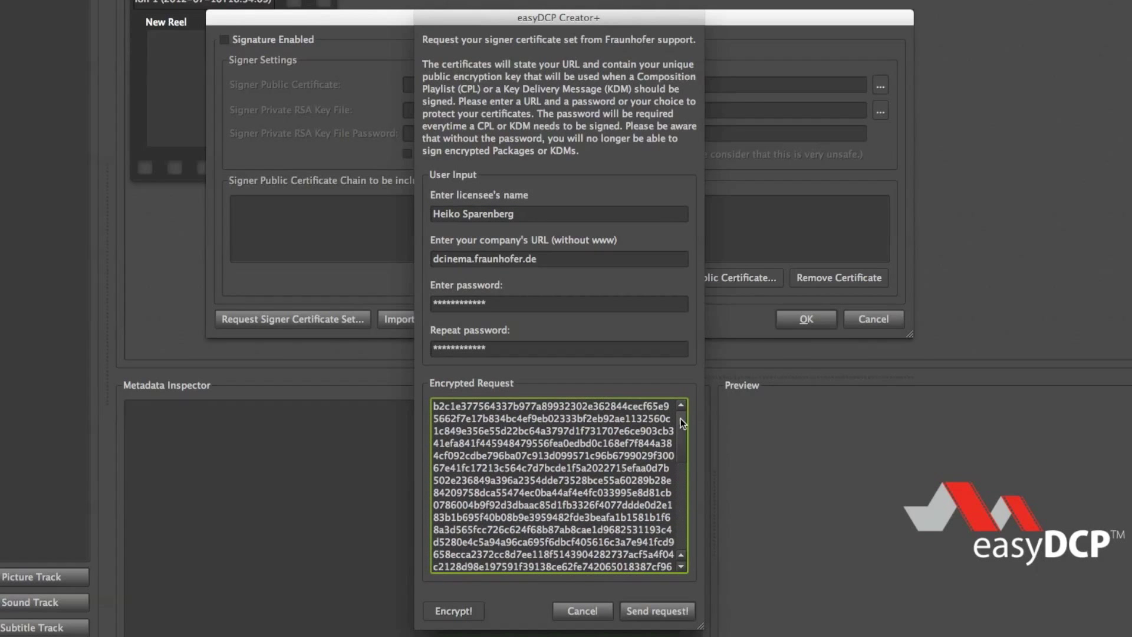
pyautogui.click(658, 612)
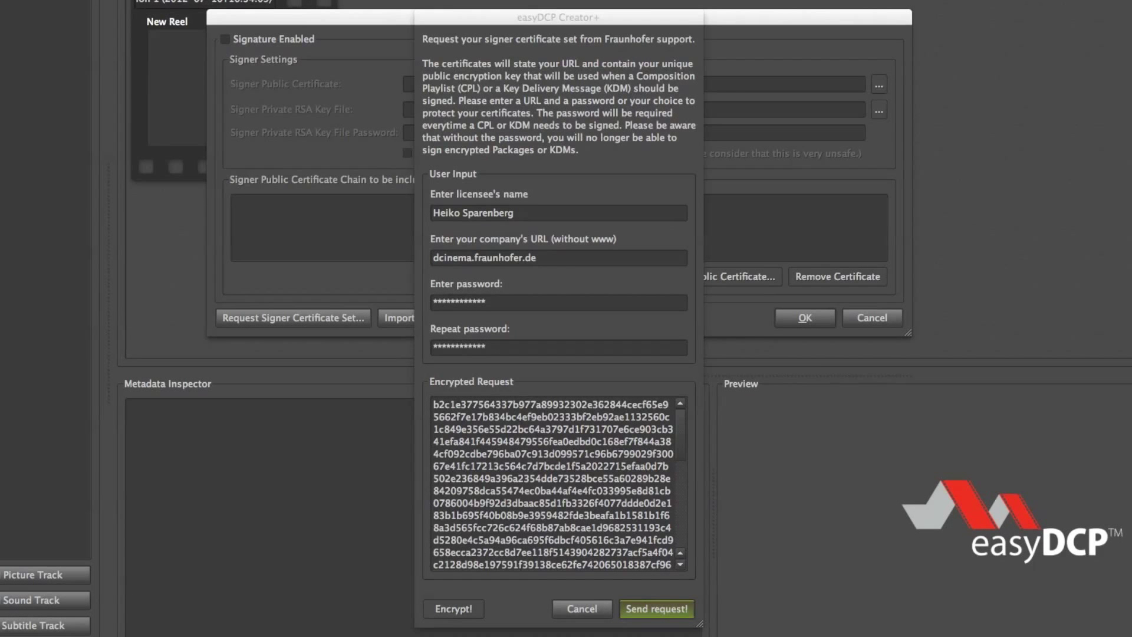
pyautogui.click(571, 608)
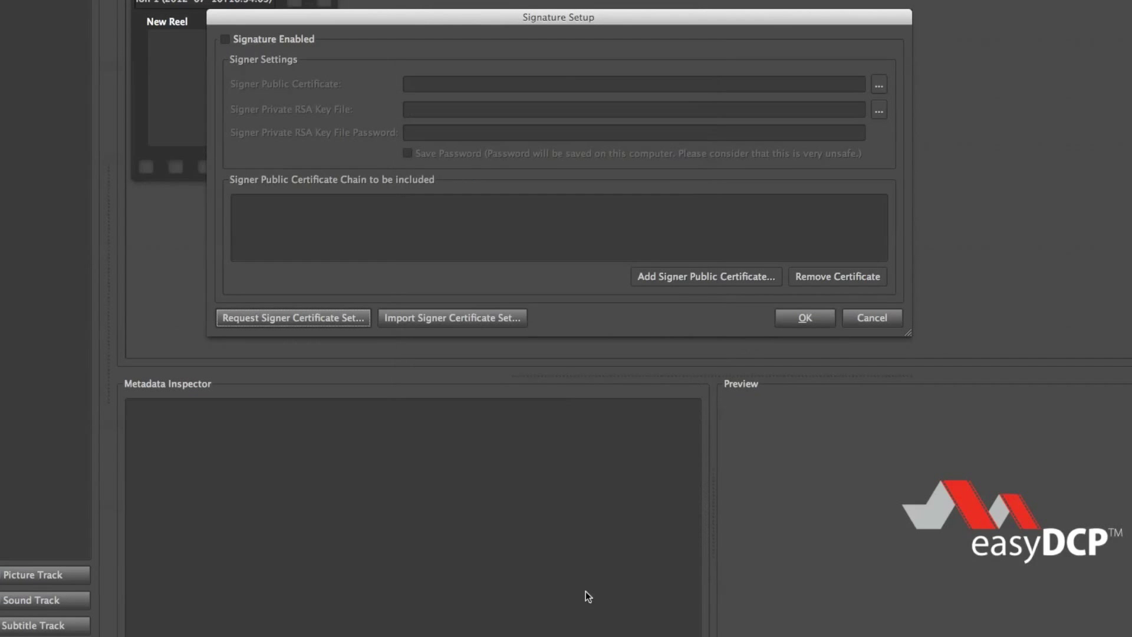
# Cancel Signature Setup and reopen it from the Options menu.
pyautogui.click(867, 318)
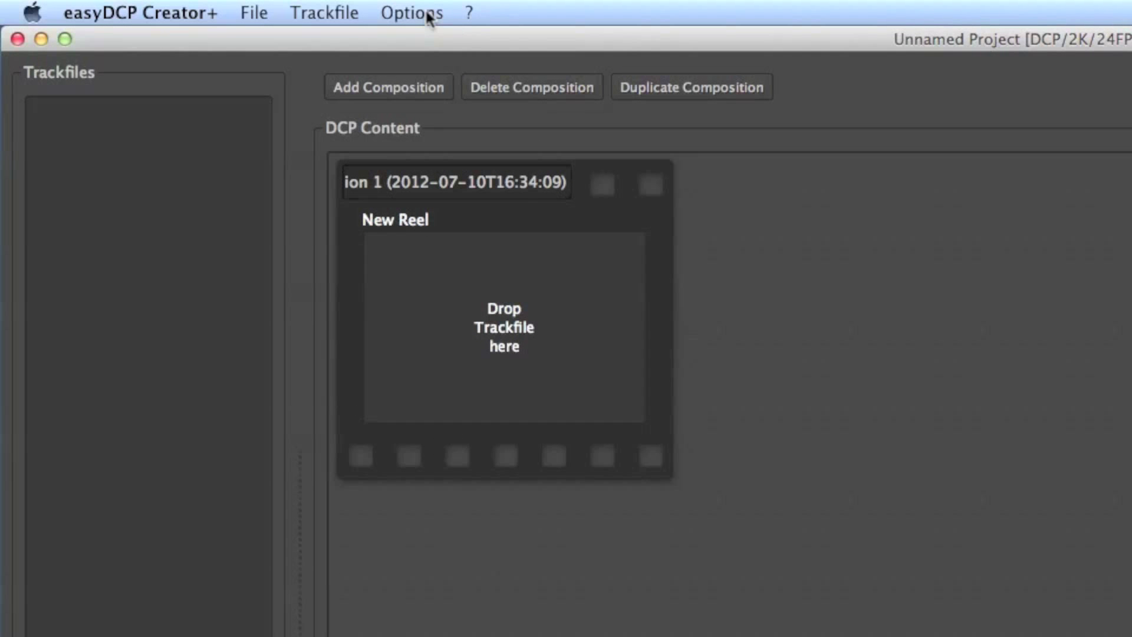
pyautogui.click(411, 13)
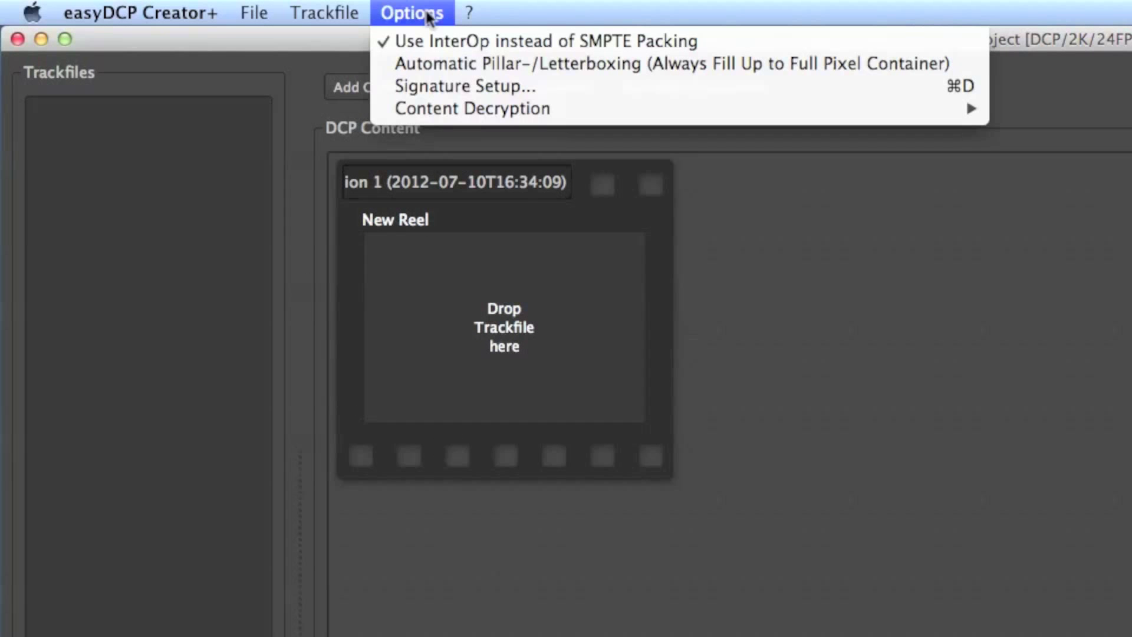
pyautogui.click(443, 93)
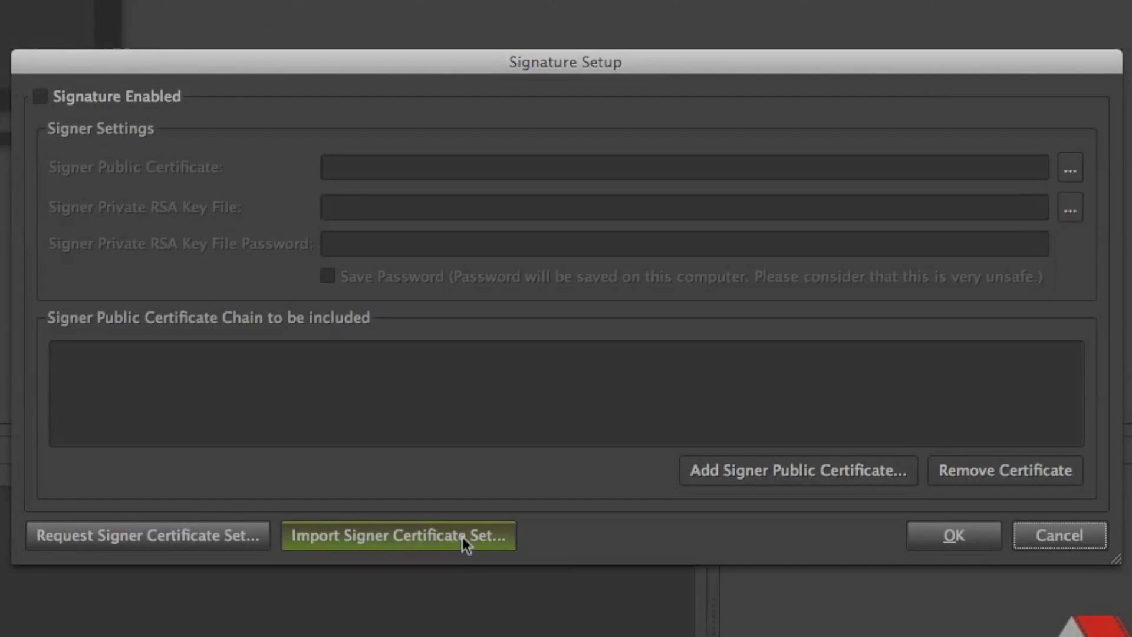
# Start the signer certificate set import and browse into easyDCP Creator/Certificate_668_Signer.
pyautogui.click(463, 537)
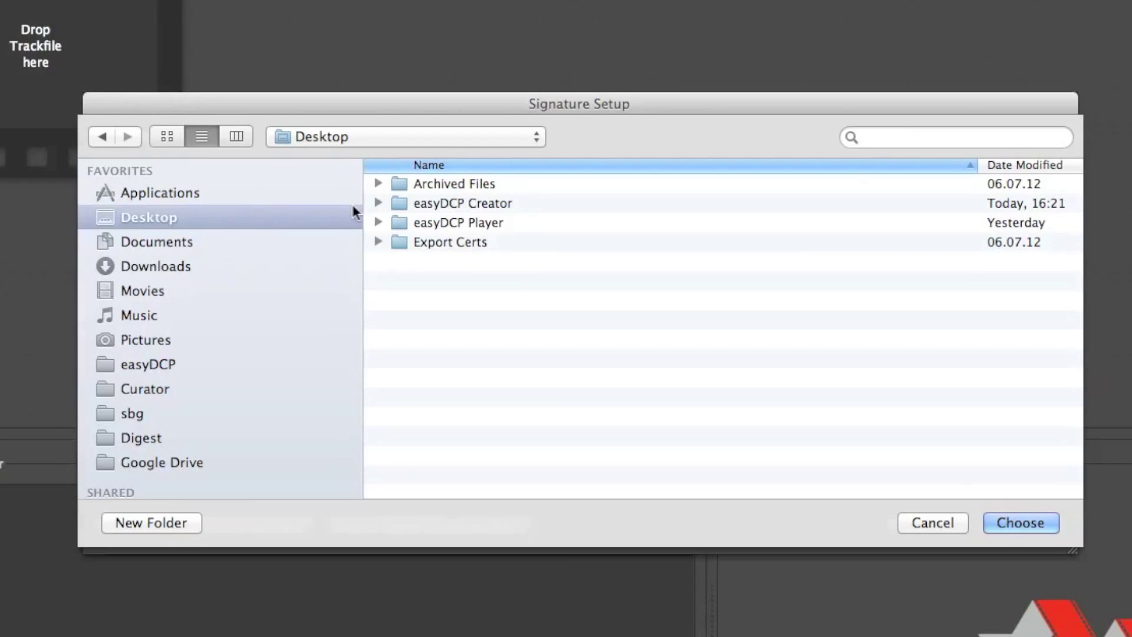
pyautogui.doubleClick(540, 203)
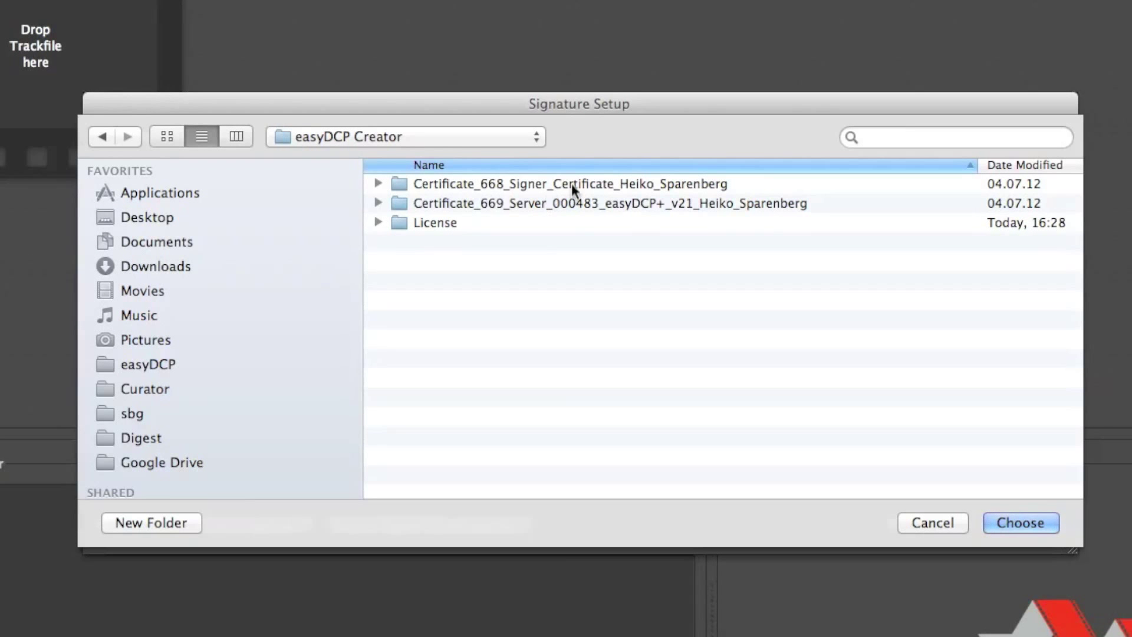
pyautogui.doubleClick(663, 185)
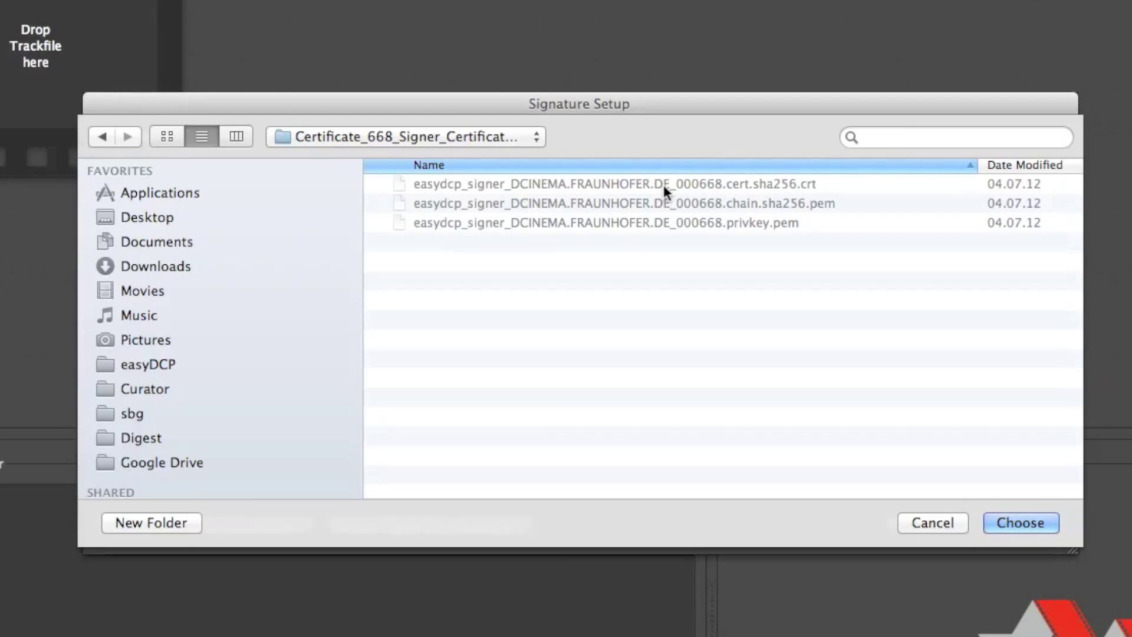
# Choose the Certificate_668_Signer folder, correct the private key password, and save it.
pyautogui.click(1047, 526)
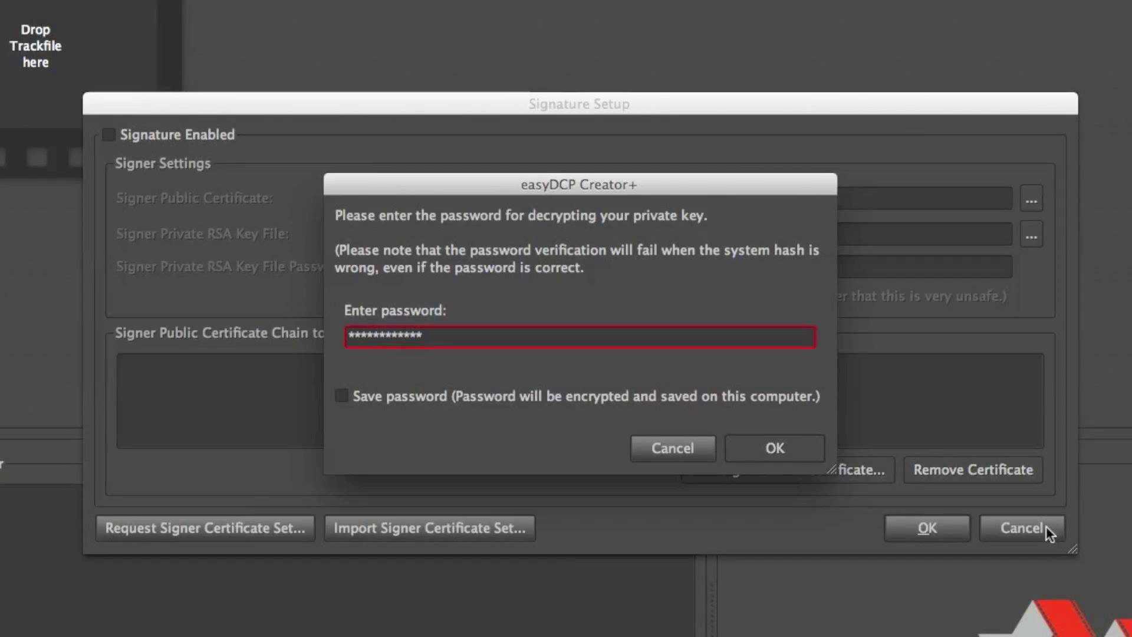
pyautogui.press('Right')
pyautogui.press('Right')
pyautogui.press('Right')
pyautogui.press('Right')
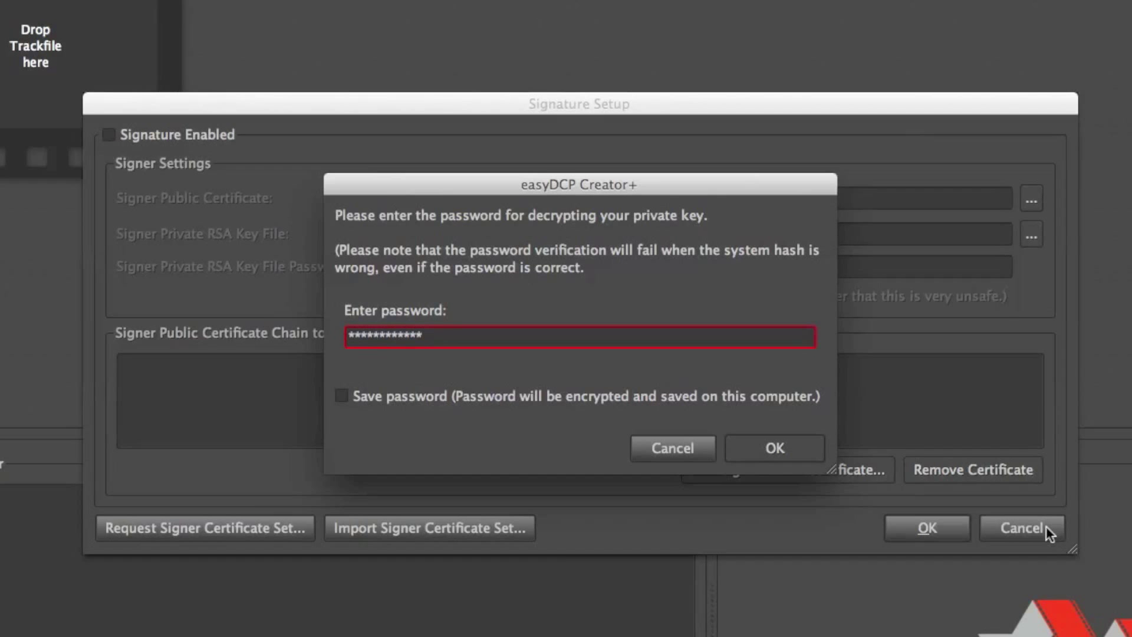
pyautogui.press('Right')
pyautogui.press('Right')
pyautogui.press('Delete')
pyautogui.write('*')
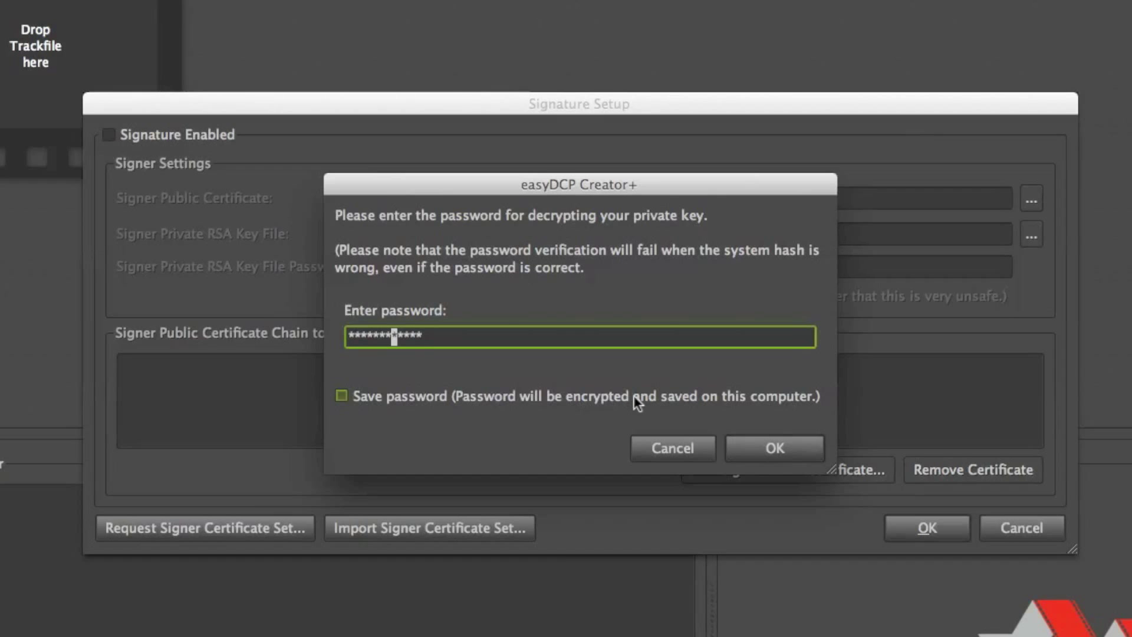
pyautogui.click(758, 398)
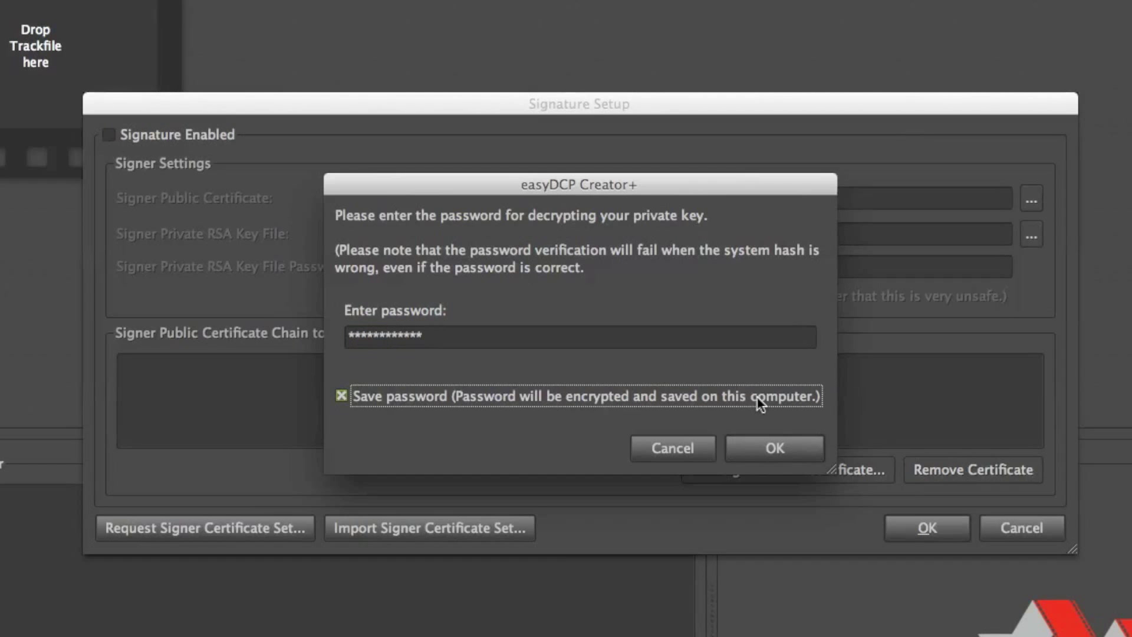
pyautogui.click(798, 448)
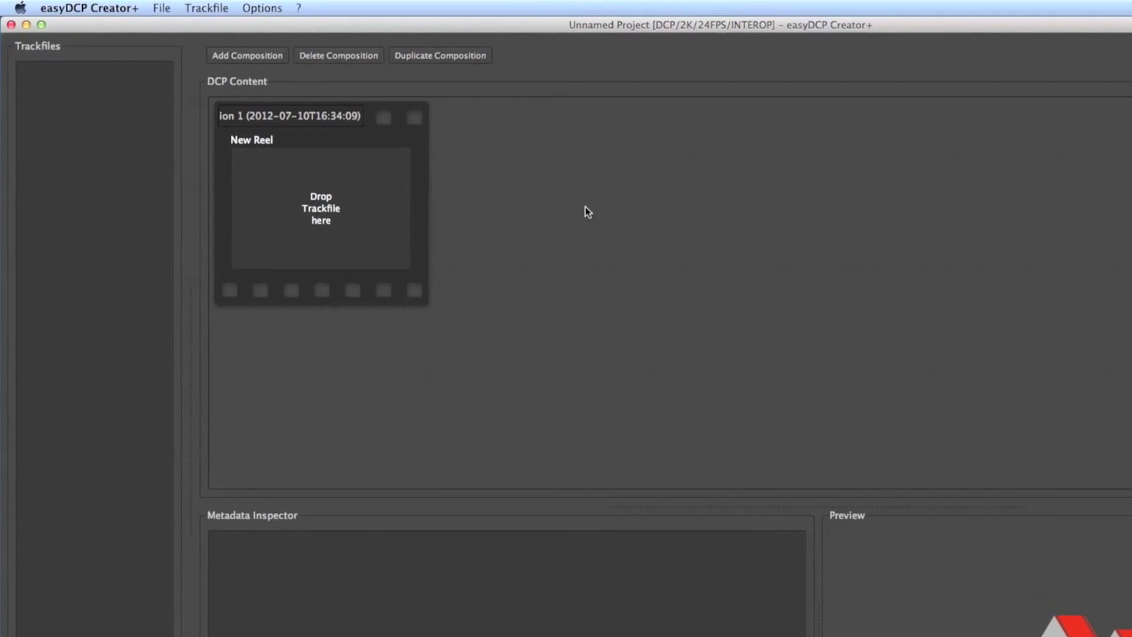
# Open the Request Server Certificate Set form and enter the licensee's name.
pyautogui.click(275, 8)
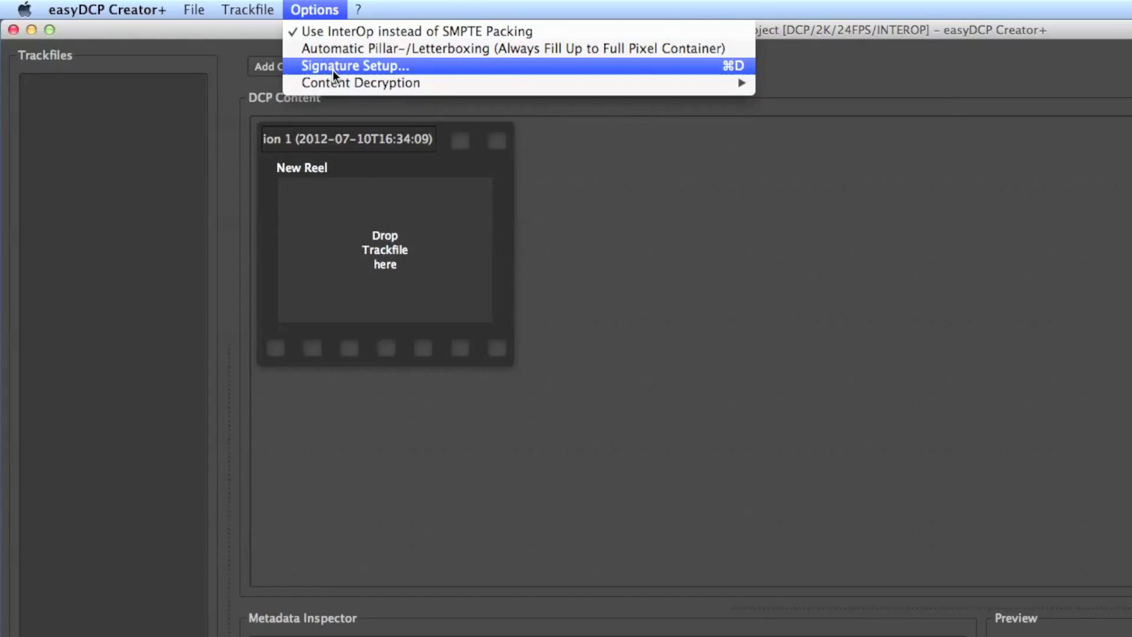
pyautogui.moveTo(333, 77)
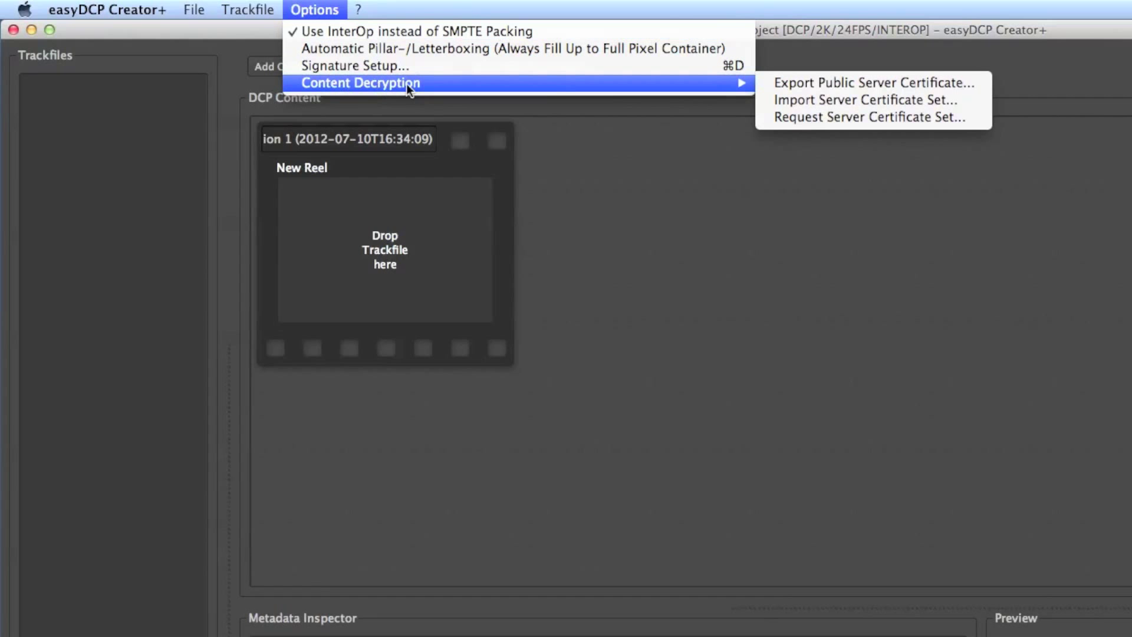
pyautogui.click(938, 120)
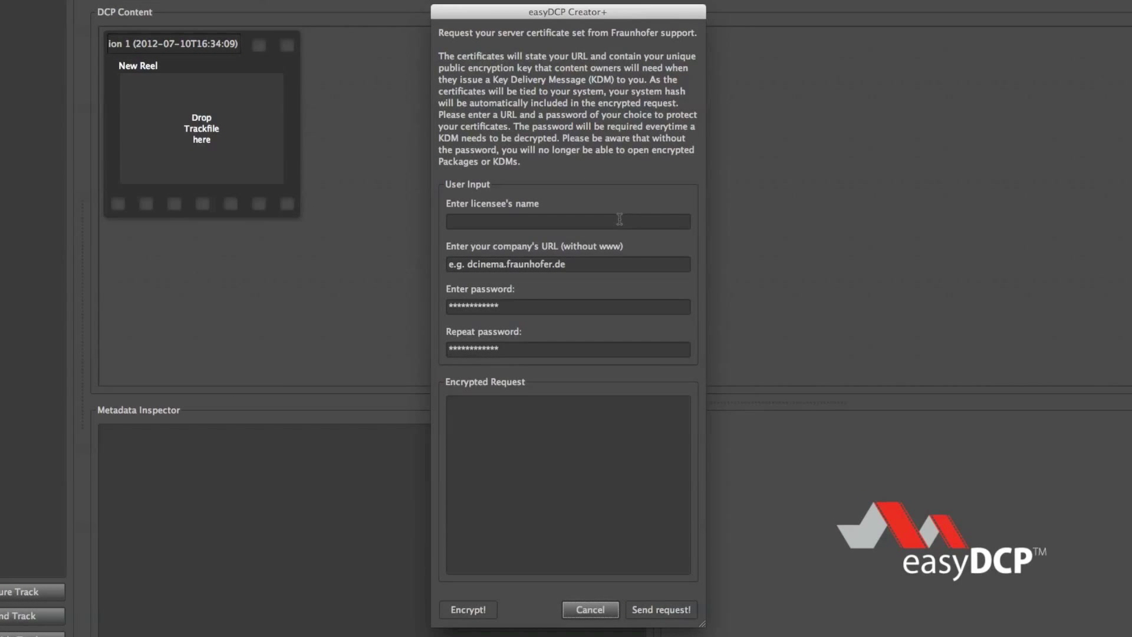
pyautogui.click(619, 219)
pyautogui.press('Tab')
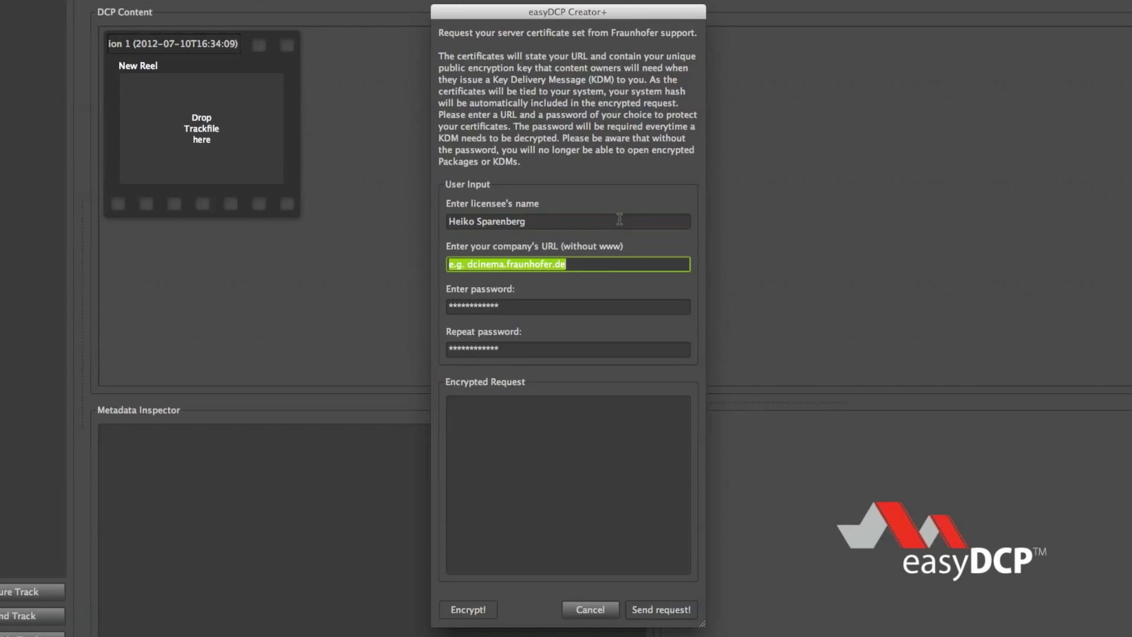
# Trim the URL to dcinema.fraunhofer.de and enter the repeated password.
pyautogui.press('Left')
pyautogui.hotkey('shift', 'Right')
pyautogui.hotkey('shift', 'Right')
pyautogui.hotkey('shift', 'Right')
pyautogui.hotkey('shift', 'Right')
pyautogui.hotkey('shift', 'Right')
pyautogui.press('BackSpace')
pyautogui.press('Tab')
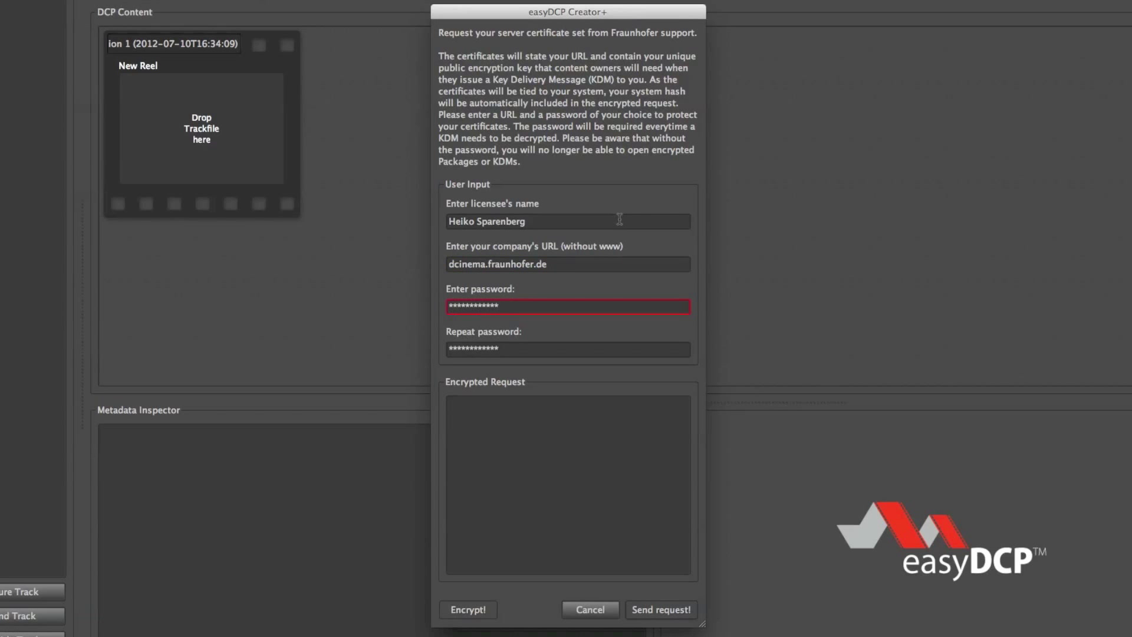
pyautogui.press('Tab')
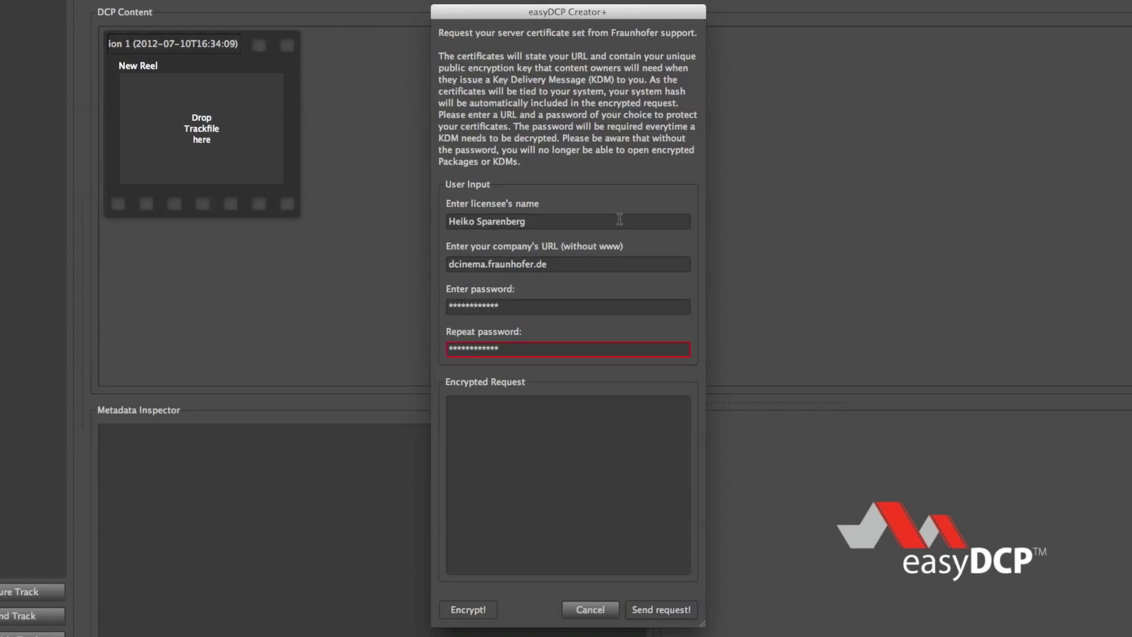
pyautogui.write('*')
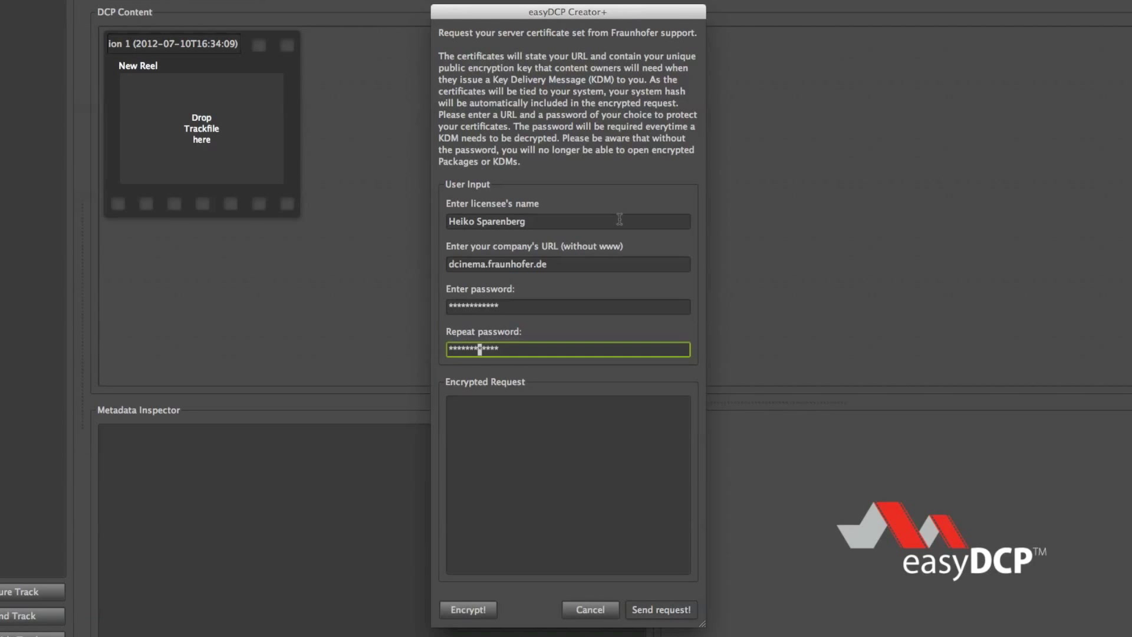
# Encrypt the server certificate request, mail it to Fraunhofer support, and close the request form.
pyautogui.click(476, 610)
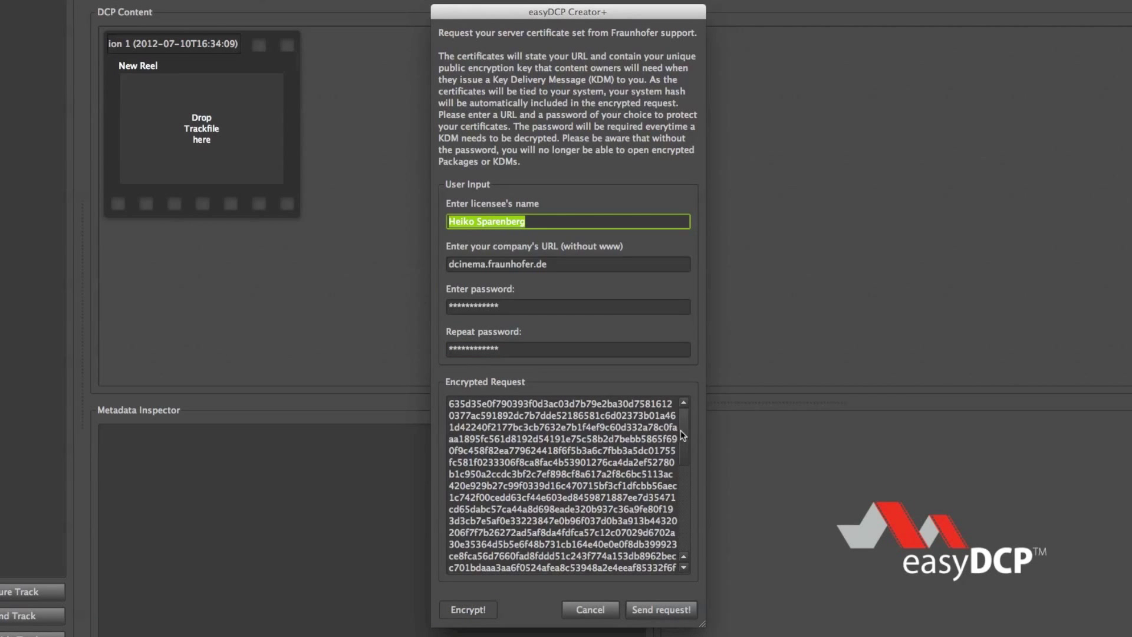
pyautogui.moveTo(685, 432); pyautogui.dragTo(685, 479)
pyautogui.click(673, 607)
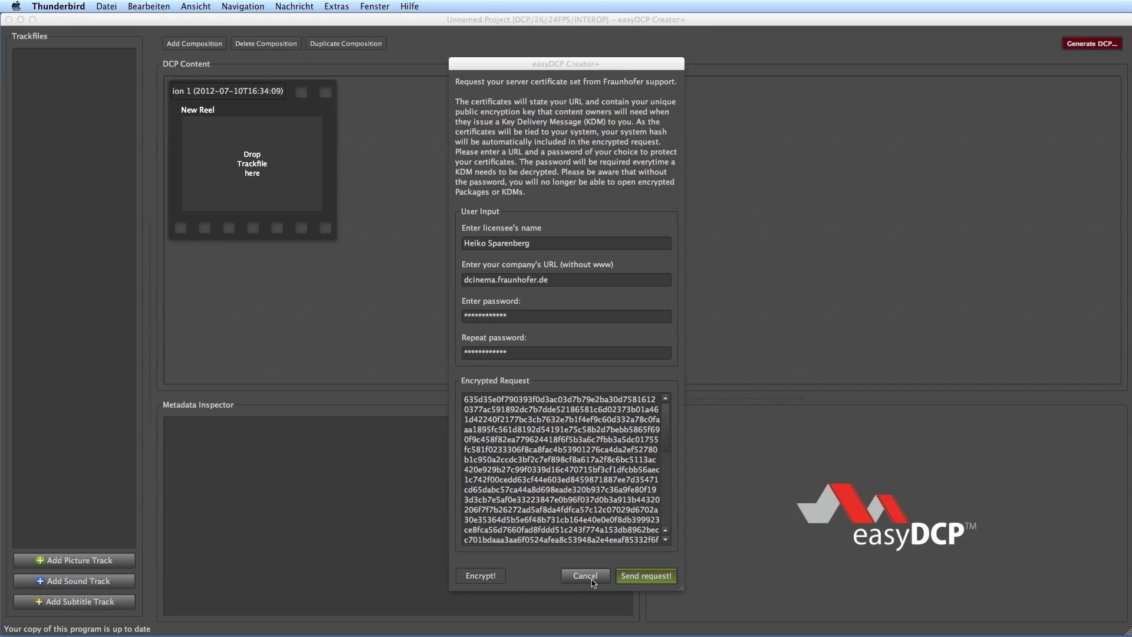
pyautogui.click(591, 583)
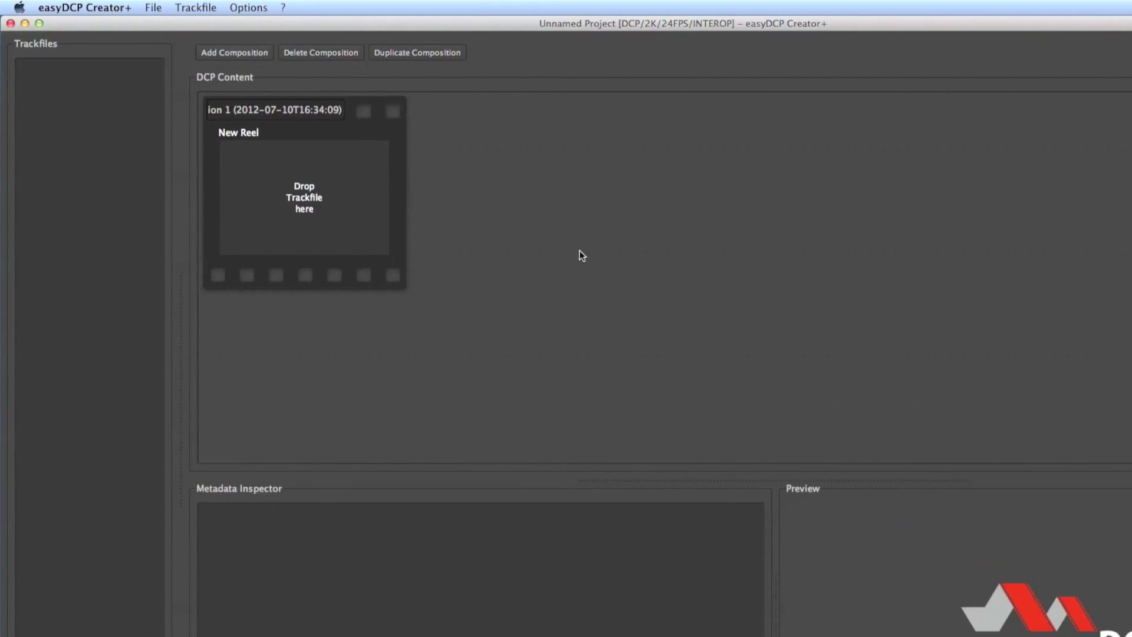
# Import the server certificate set from easyDCP Creator's Certificate_669 server folder, saving the private-key password.
pyautogui.click(303, 9)
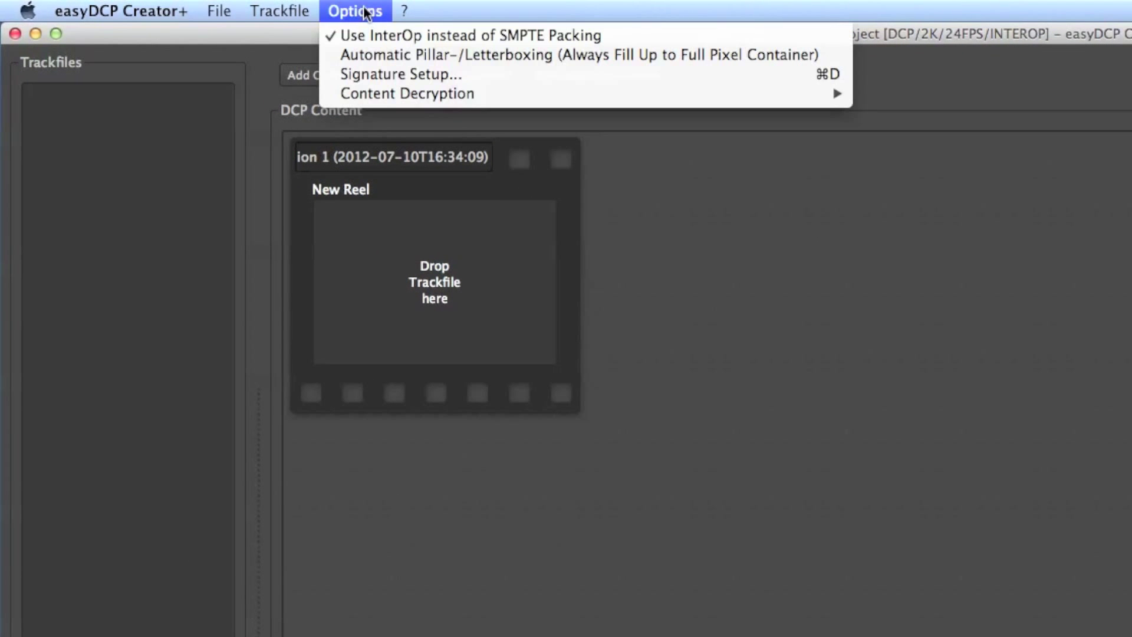
pyautogui.moveTo(773, 97)
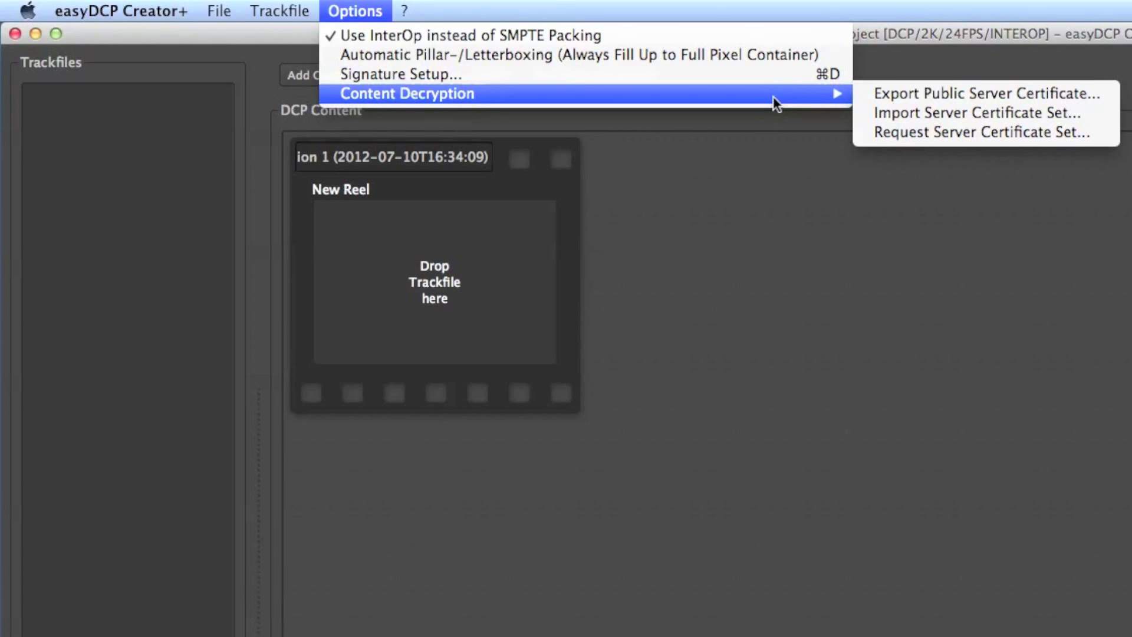
pyautogui.click(1070, 119)
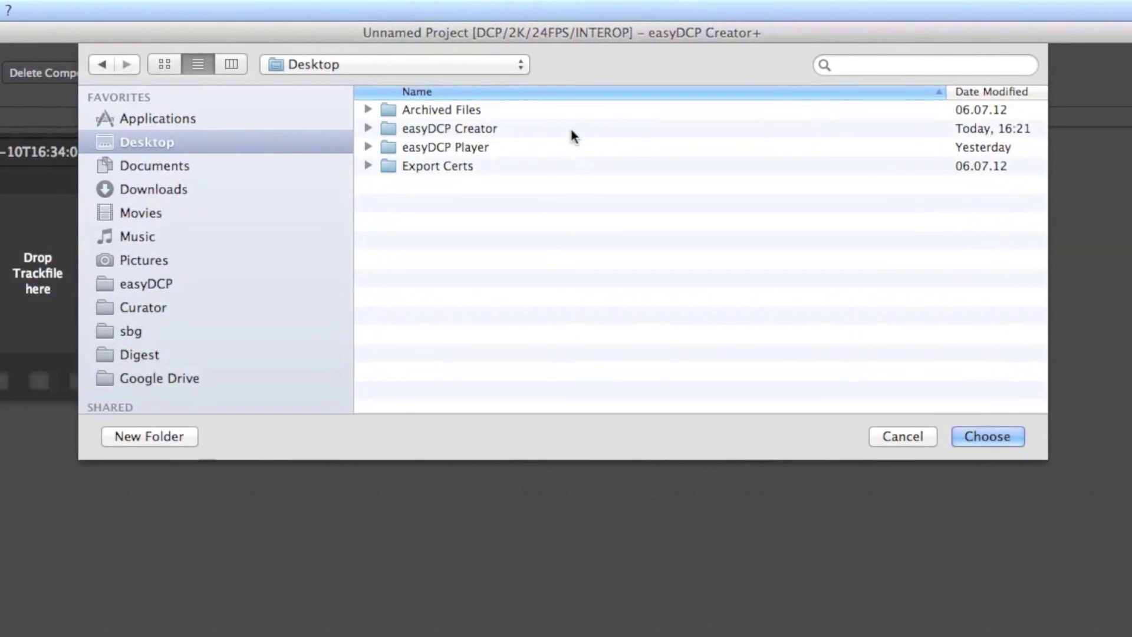
pyautogui.doubleClick(571, 128)
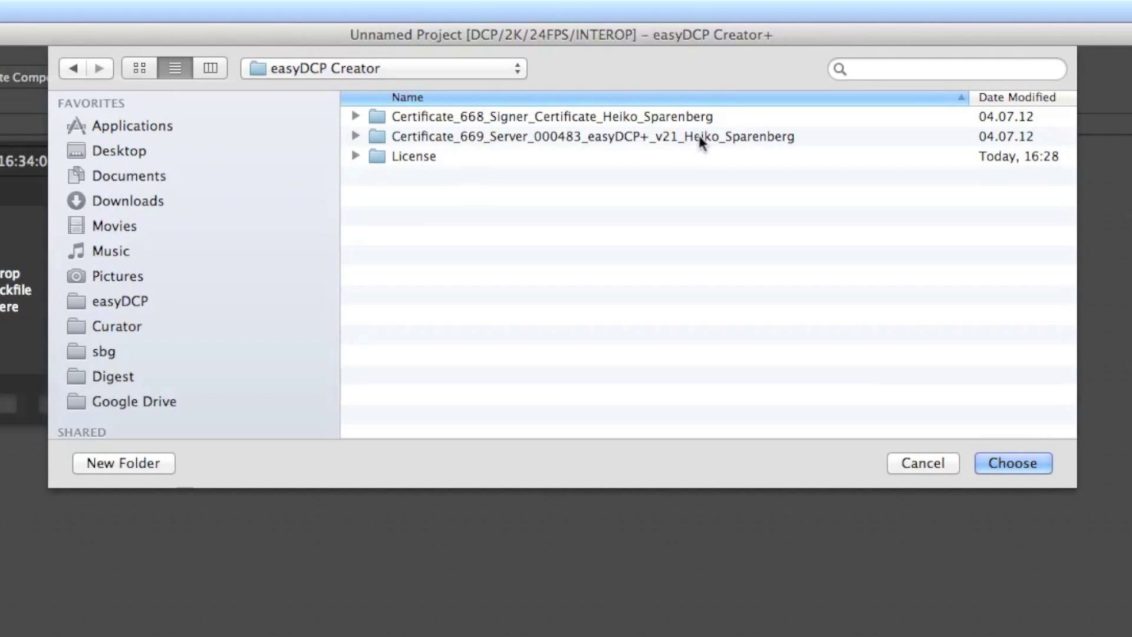
pyautogui.doubleClick(700, 137)
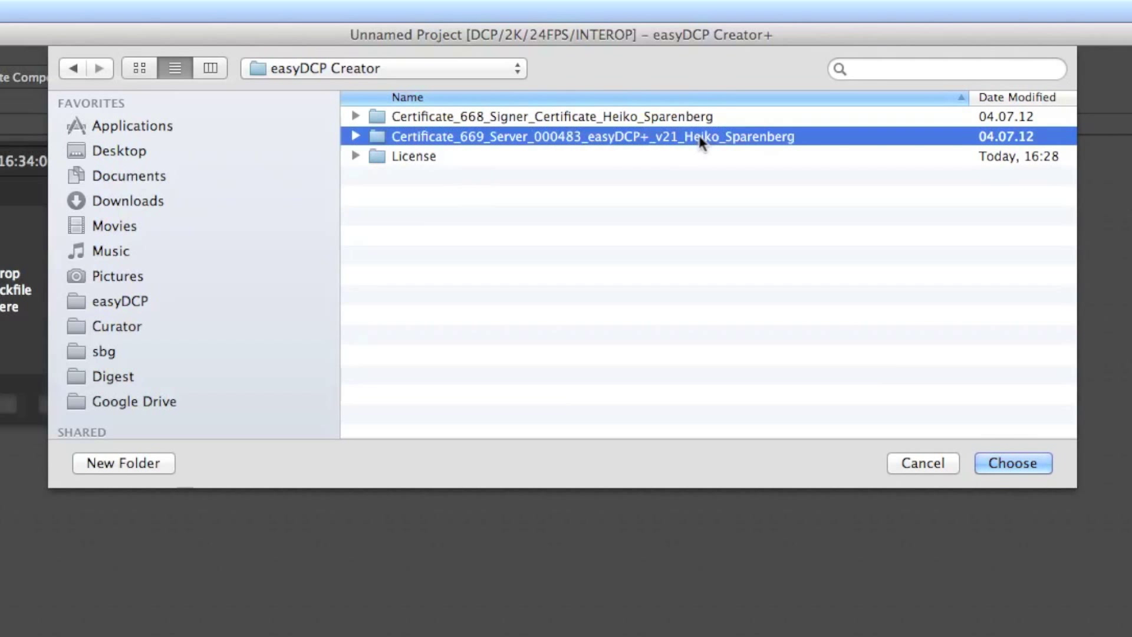
pyautogui.click(1014, 463)
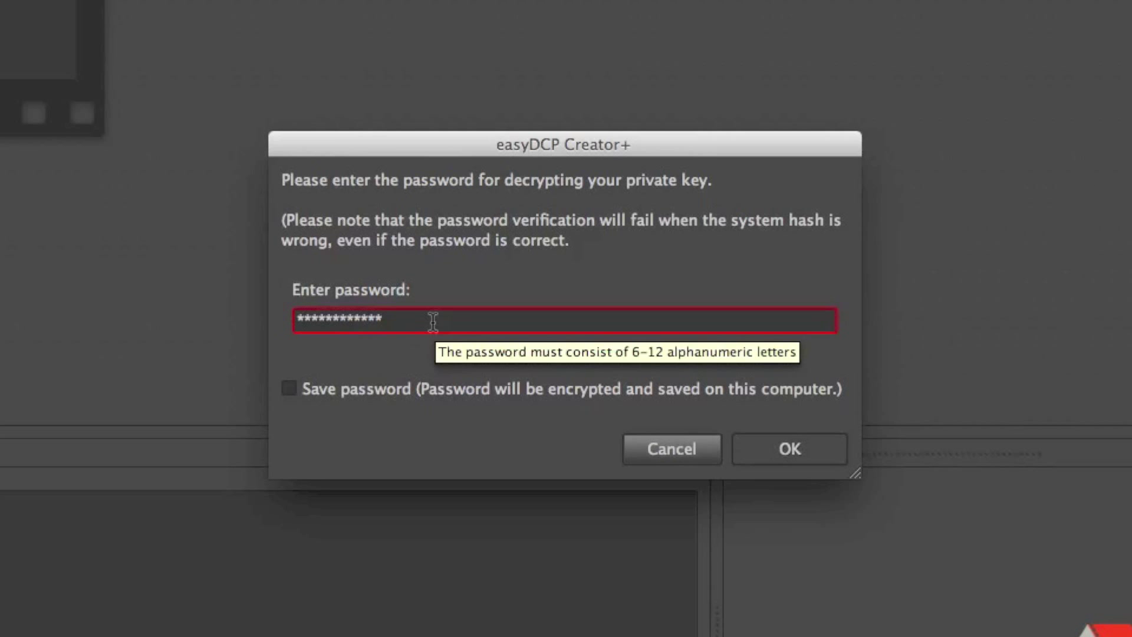
pyautogui.press('Right')
pyautogui.press('Right')
pyautogui.press('Right')
pyautogui.press('Right')
pyautogui.press('Right')
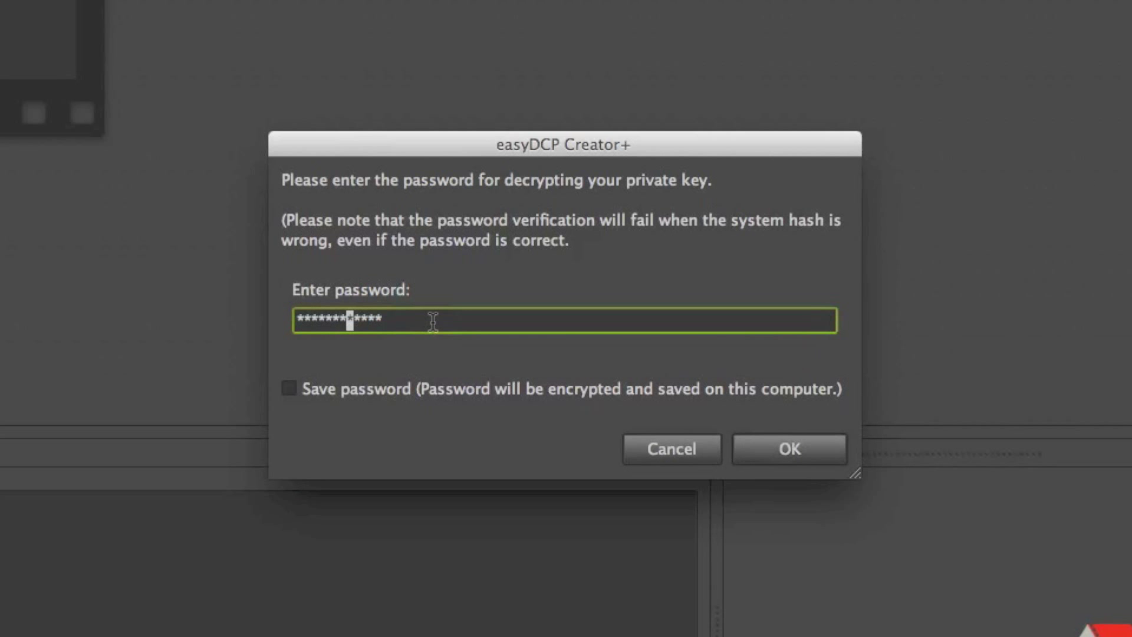
pyautogui.click(426, 397)
pyautogui.click(426, 394)
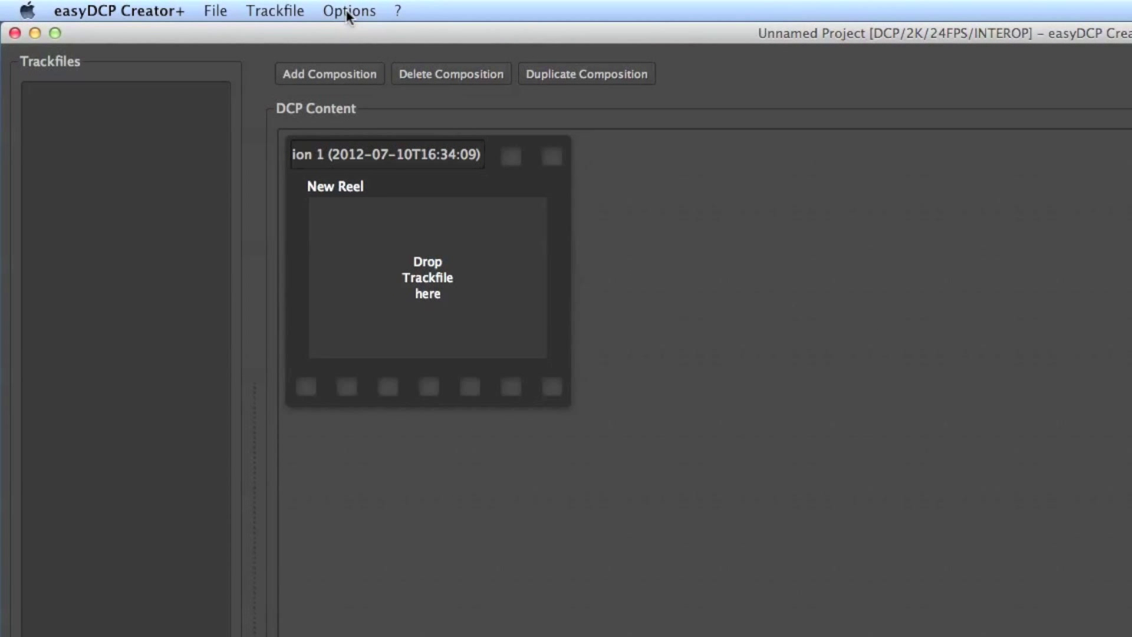
# Start the public server certificate export and browse to Desktop/easyDCP Creator.
pyautogui.click(348, 12)
pyautogui.moveTo(824, 93)
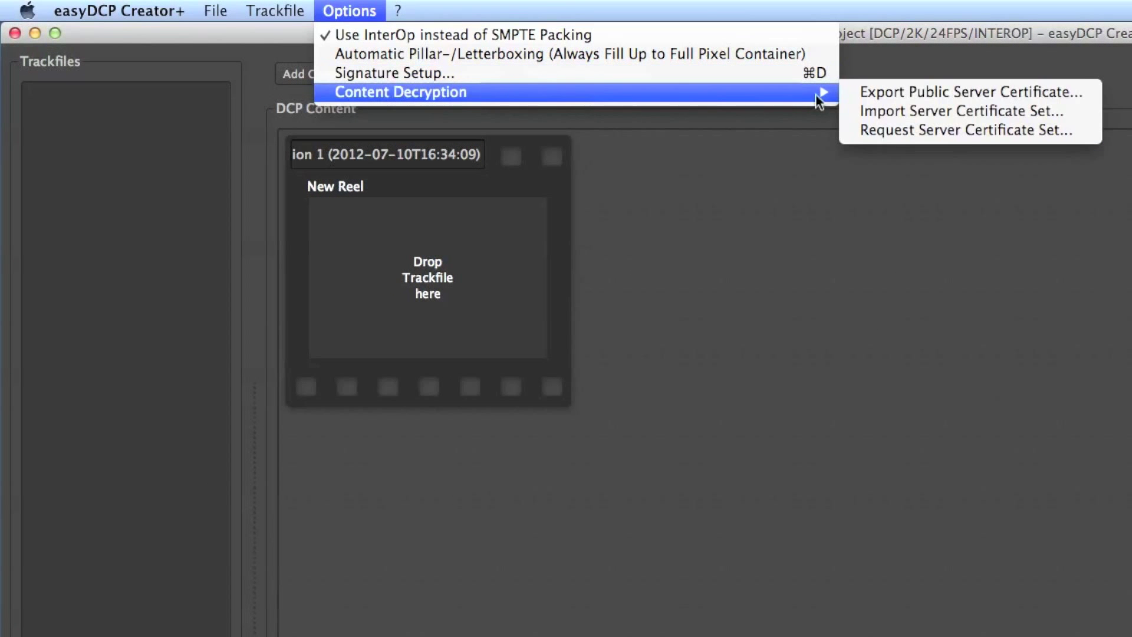
pyautogui.click(1090, 91)
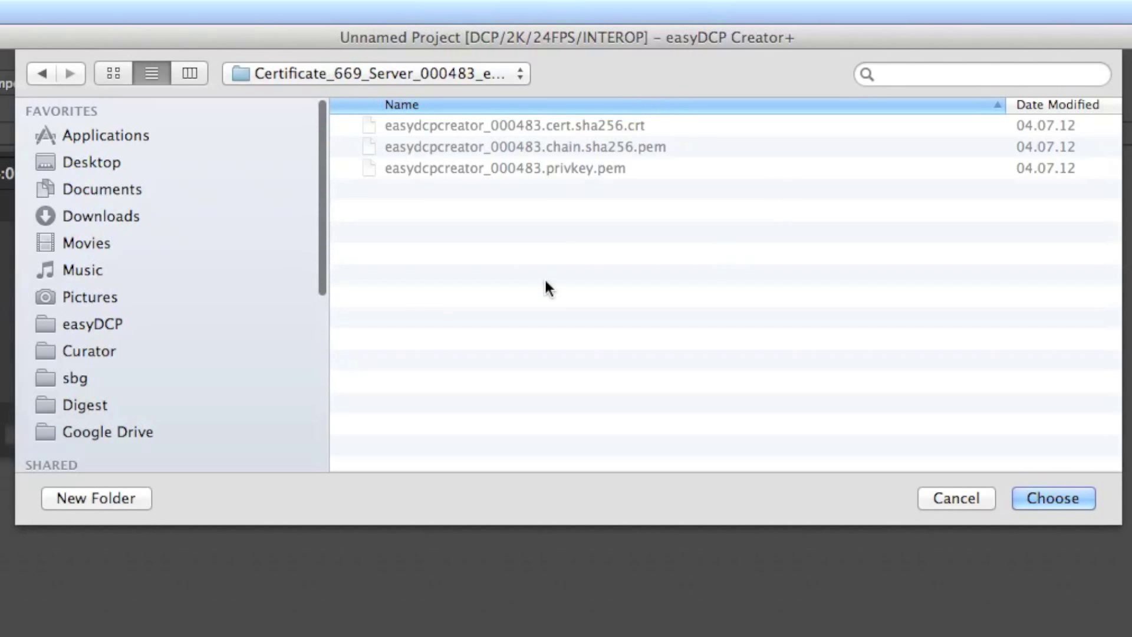
pyautogui.click(79, 157)
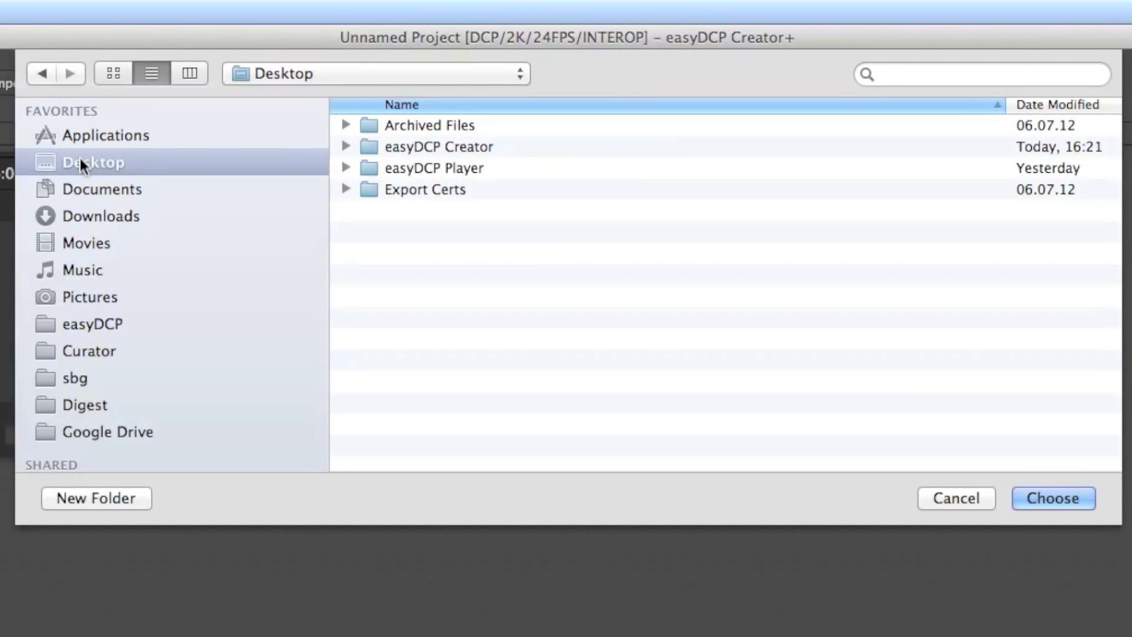
pyautogui.doubleClick(421, 148)
# Create a new folder 'Export Certificate' there and export the certificate into it.
pyautogui.click(105, 499)
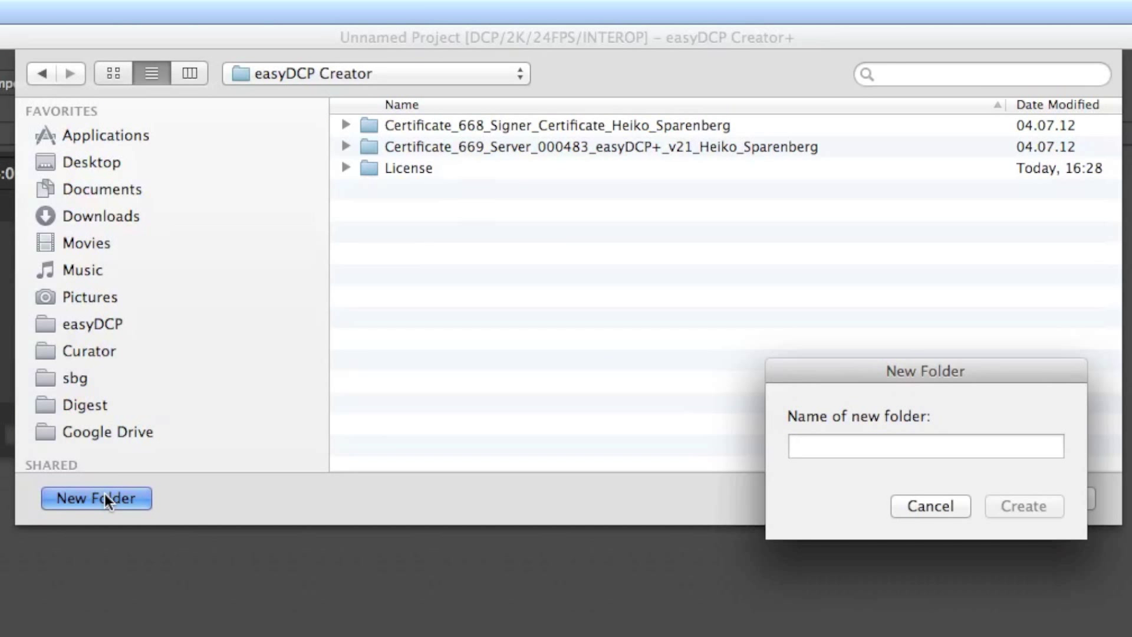
pyautogui.write('Export Ce')
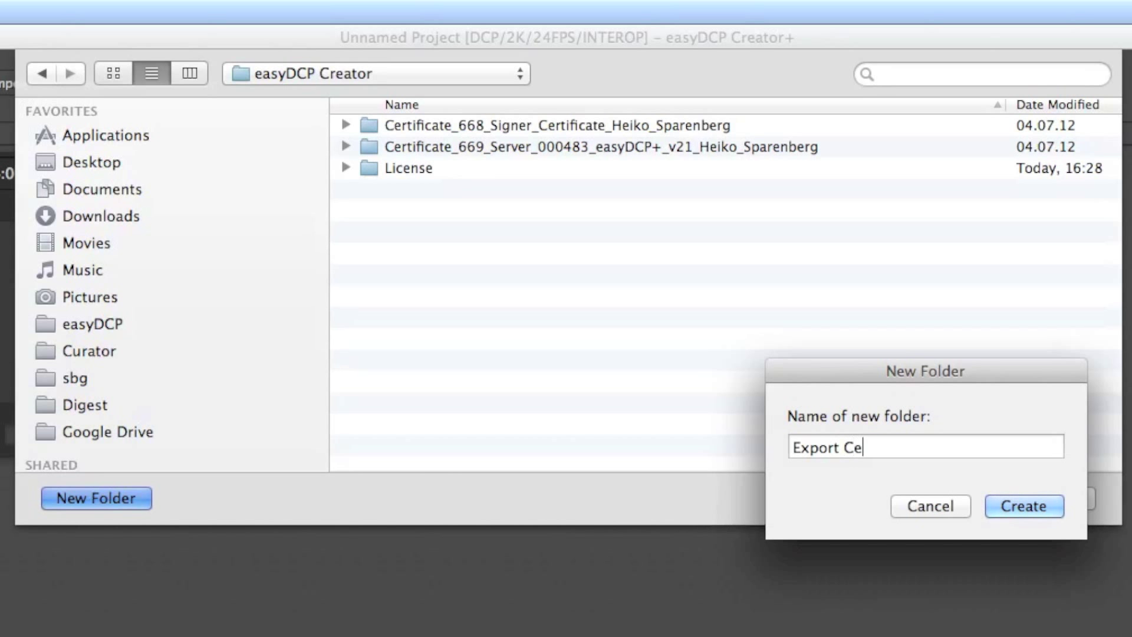
pyautogui.write('rtificate')
pyautogui.press('Return')
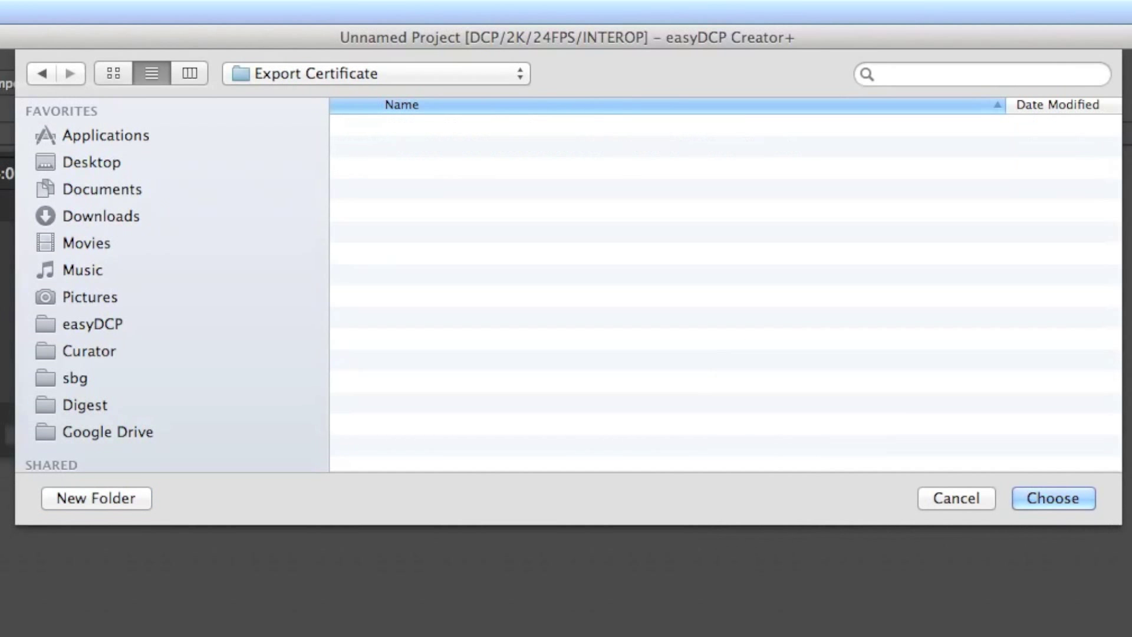
pyautogui.click(1083, 499)
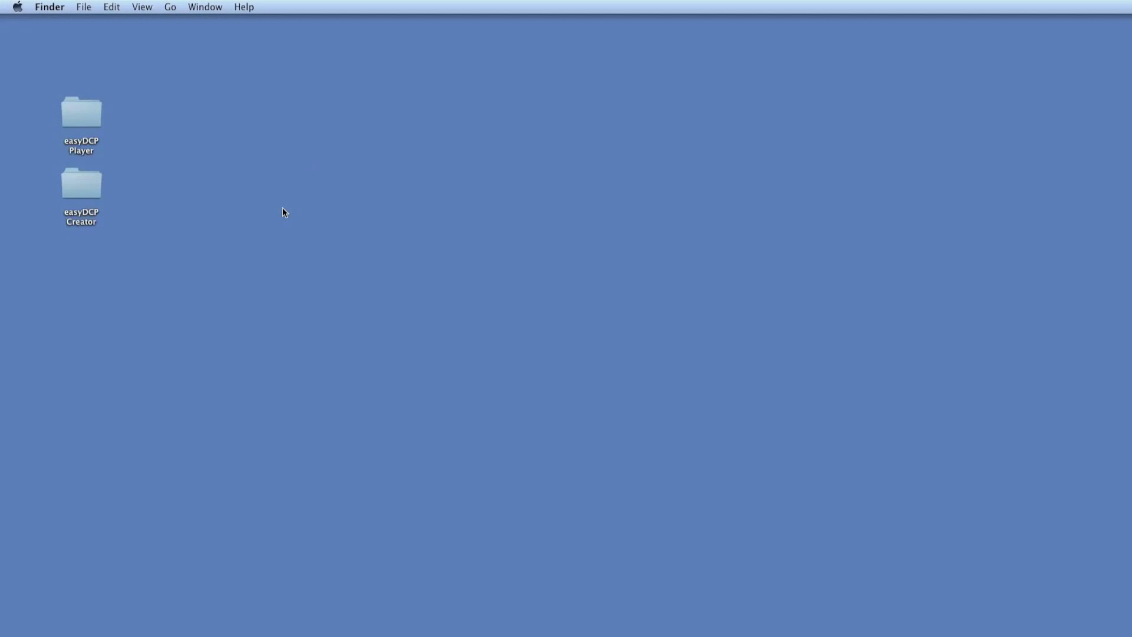
# Open easyDCP Creator/Export Certificate to show the exported .crt and .pem files, widening the window.
pyautogui.doubleClick(84, 190)
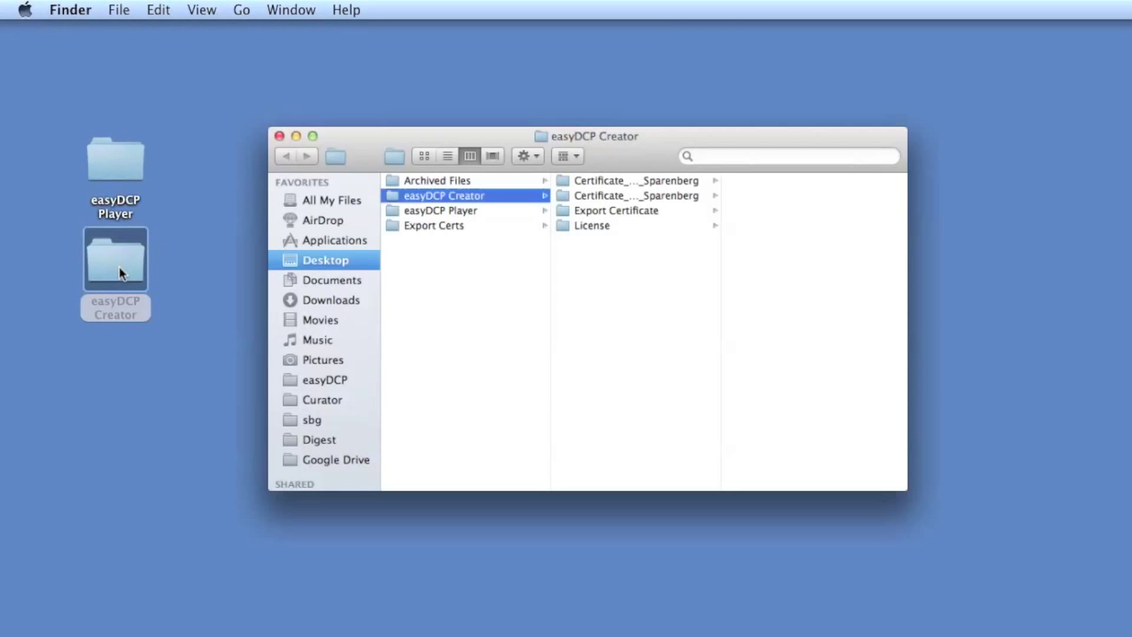
pyautogui.click(505, 186)
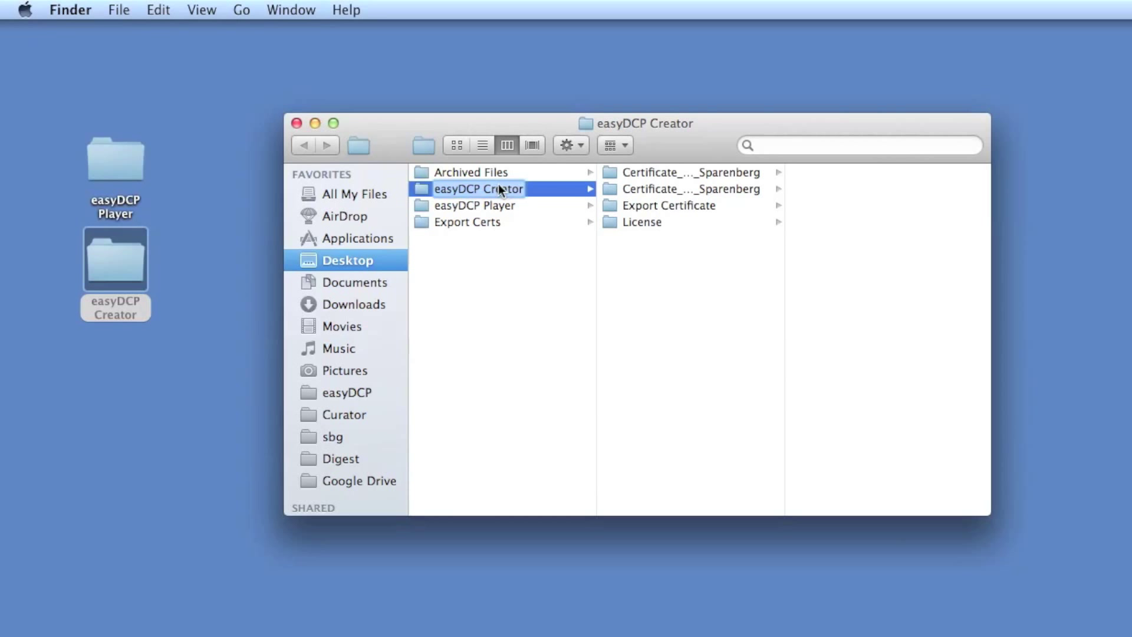
pyautogui.click(706, 206)
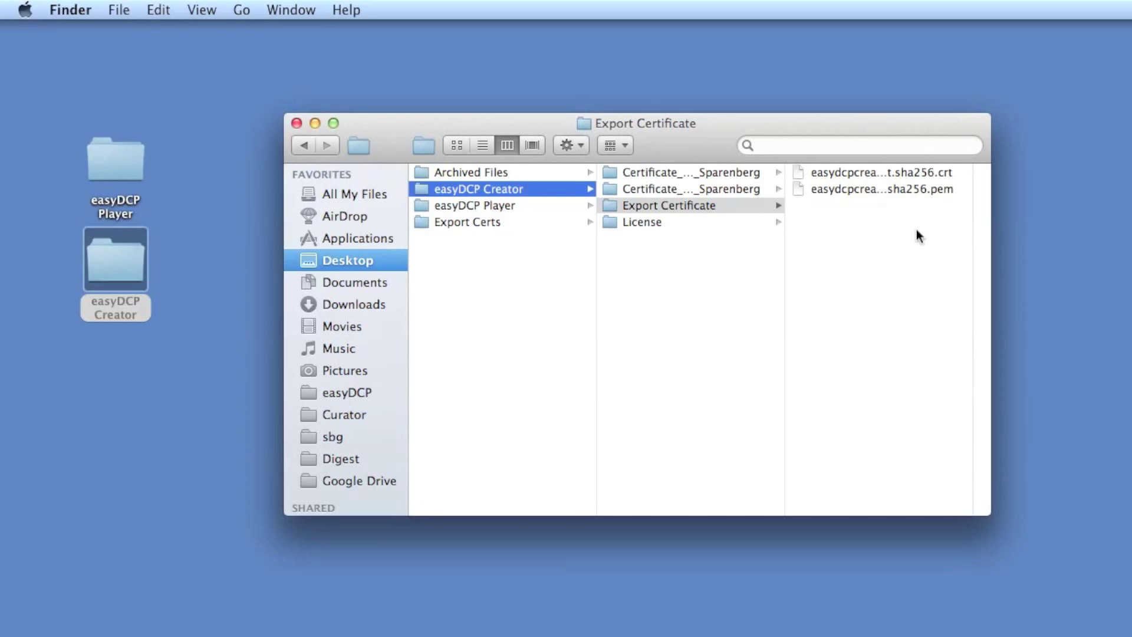
pyautogui.moveTo(990, 230); pyautogui.dragTo(1106, 231)
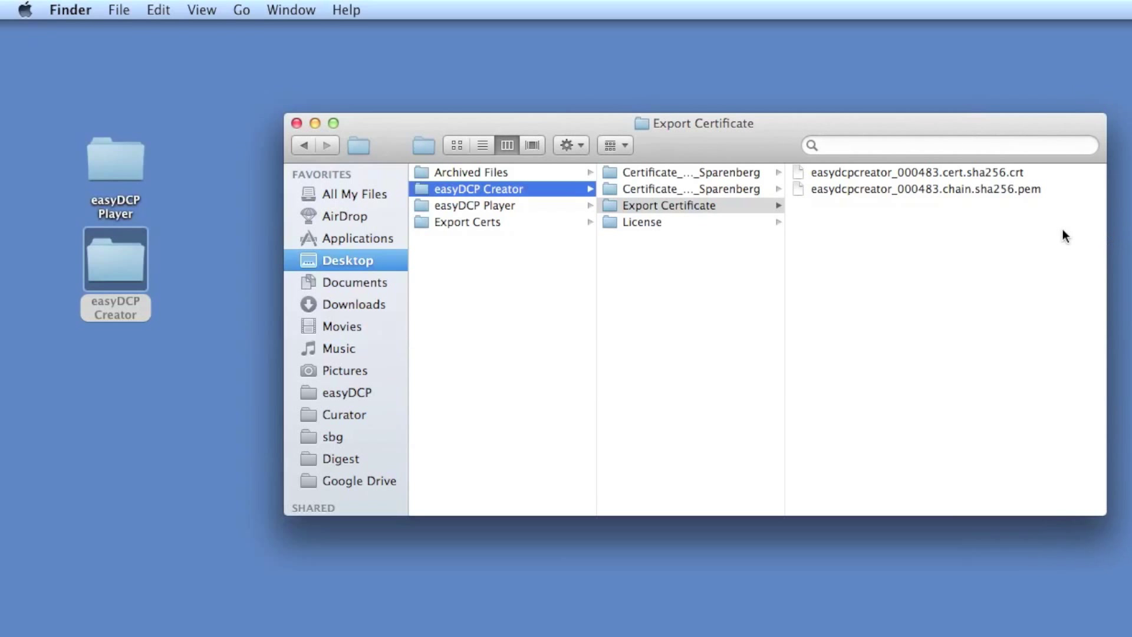